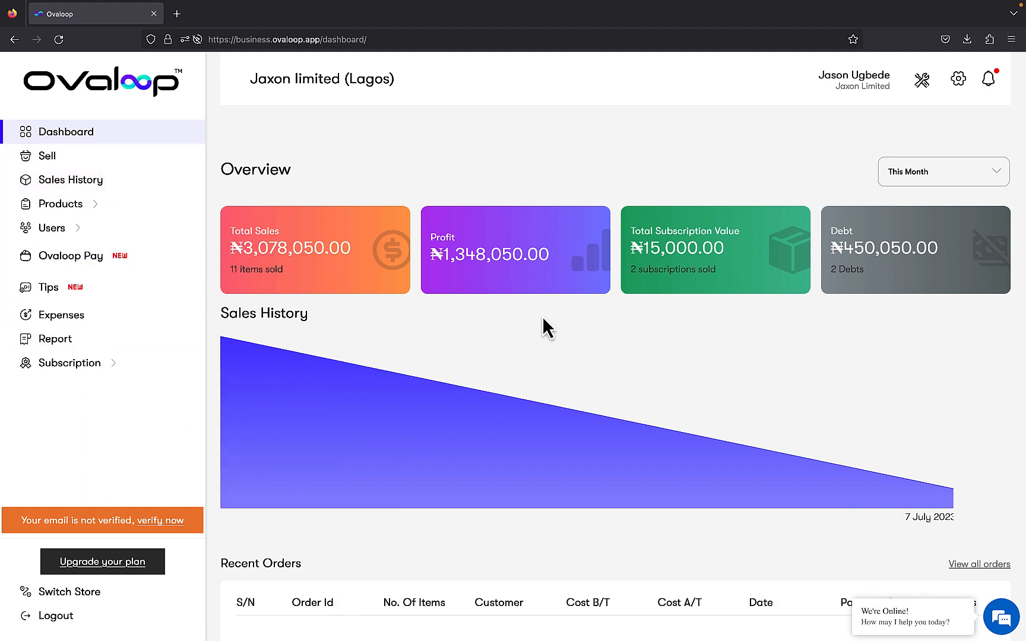
# Dismiss the chat popup and open the store tools menu listing Tax and Discount.
pyautogui.click(852, 600)
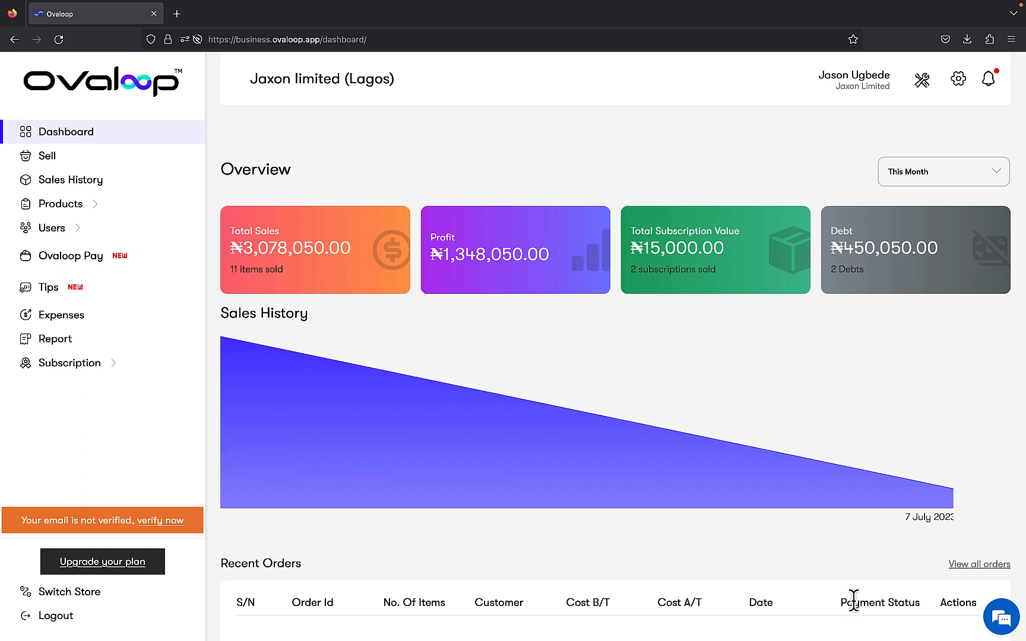
pyautogui.click(923, 86)
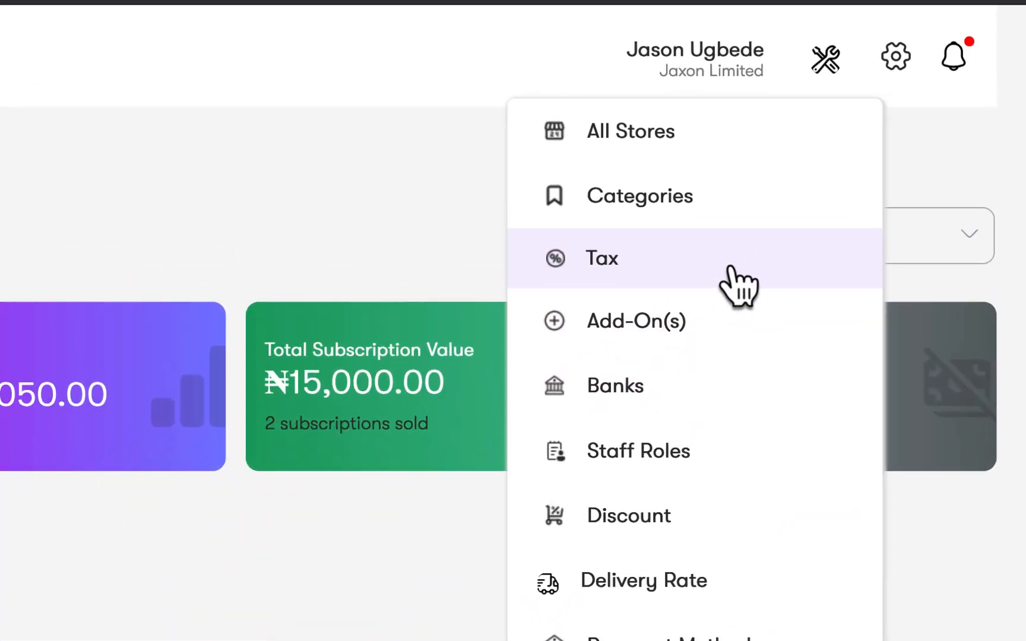
# Add an active 5% discount titled 'Sallah sales' with expiry date 31 July 2023.
pyautogui.click(727, 524)
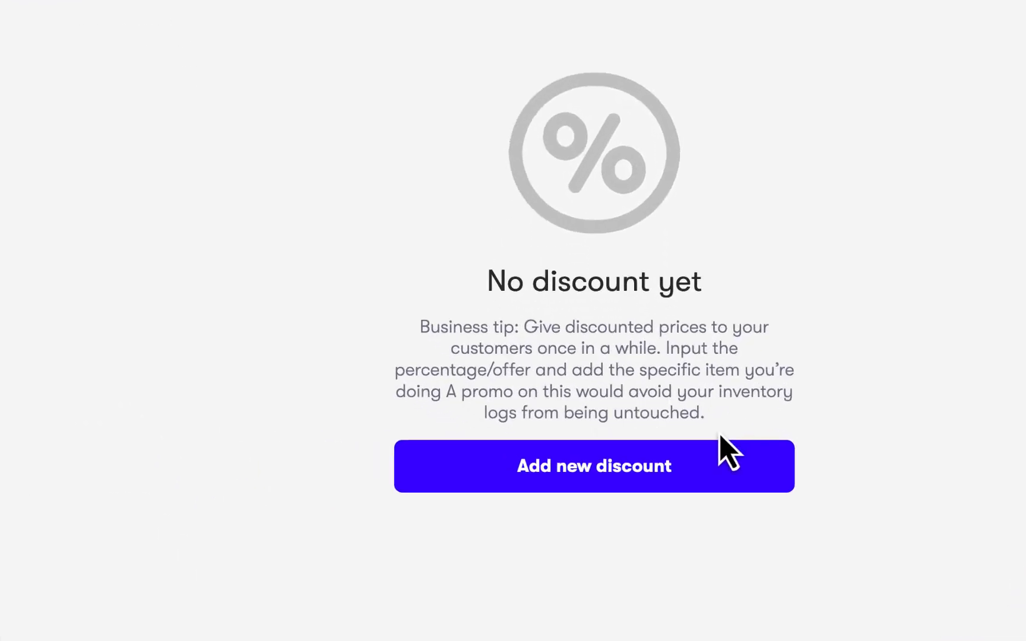
pyautogui.click(717, 466)
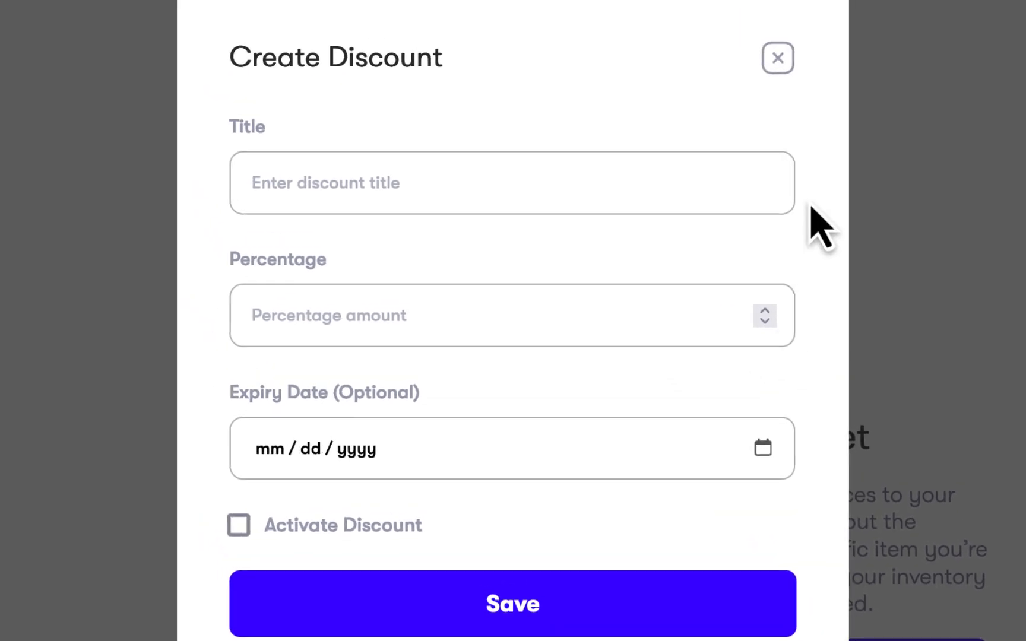
pyautogui.write('Sallah sales')
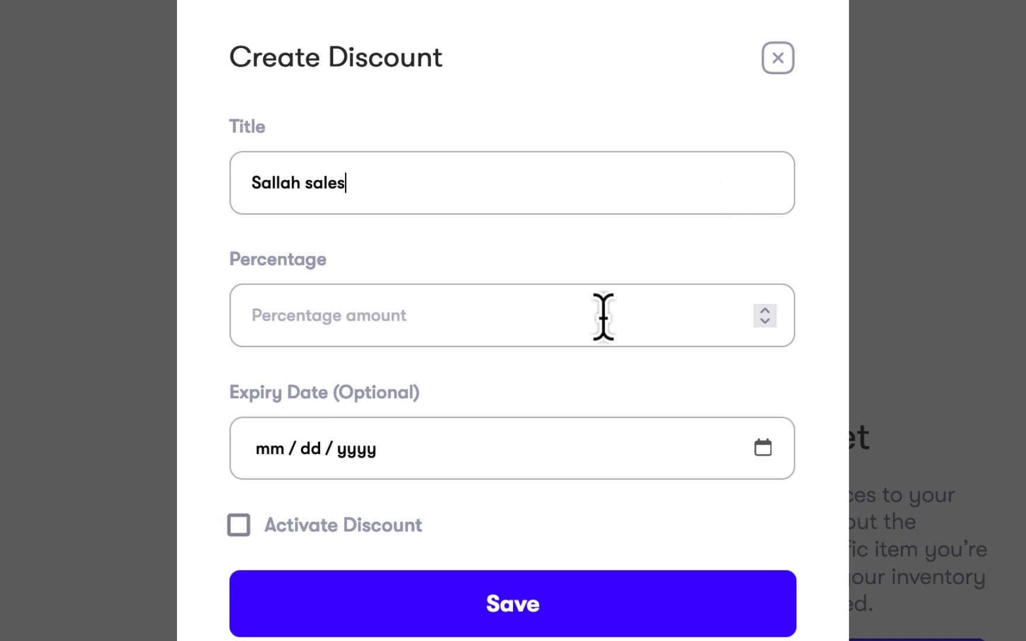
pyautogui.write('5')
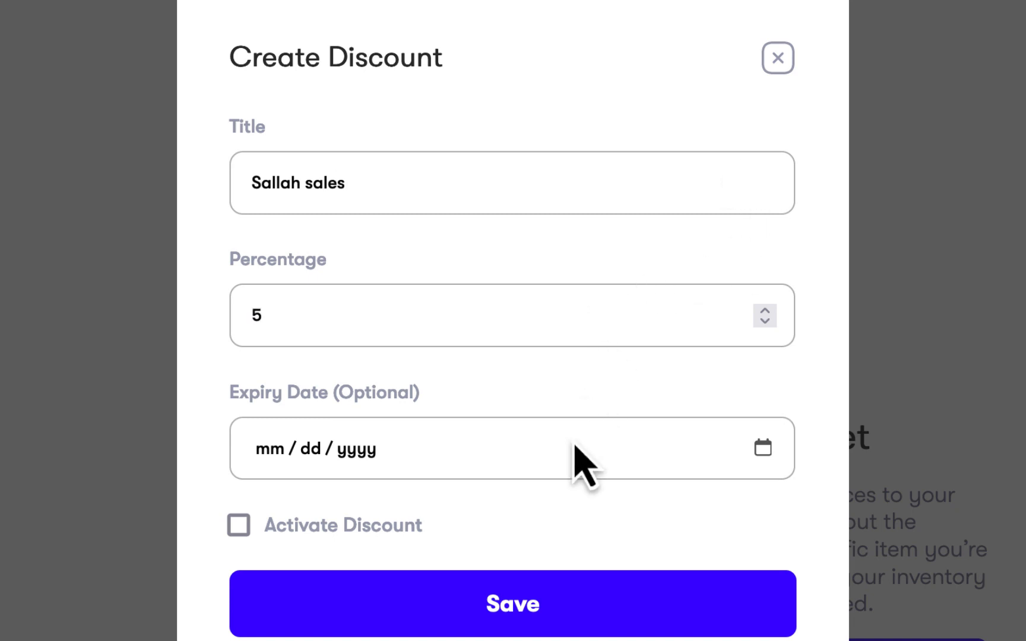
pyautogui.click(769, 456)
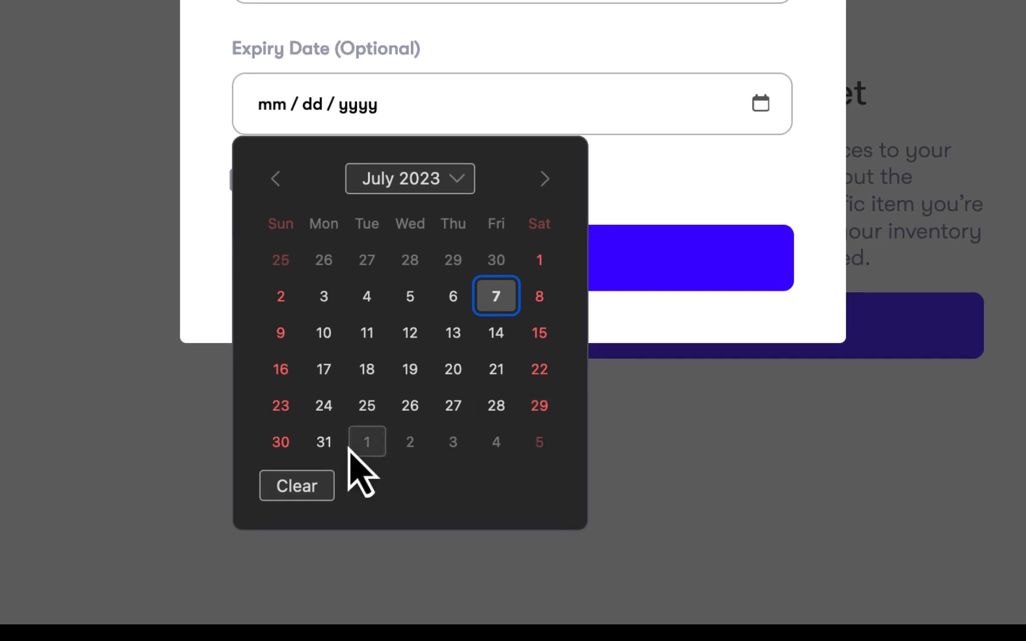
pyautogui.click(324, 443)
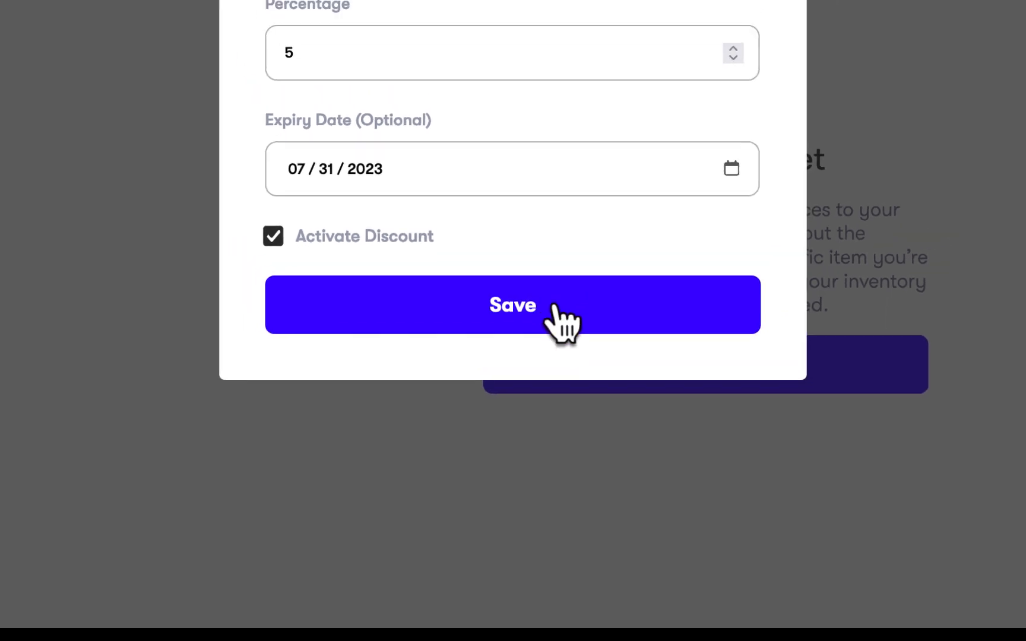
pyautogui.click(554, 306)
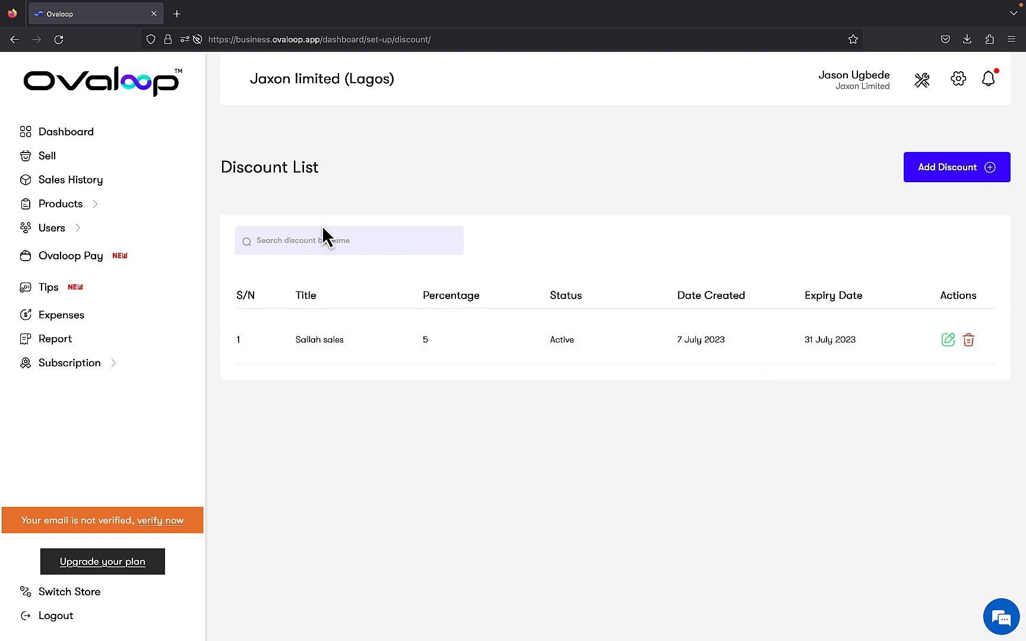
# Add one Trouser to the Sell cart and check its Discount: 5% line.
pyautogui.click(113, 171)
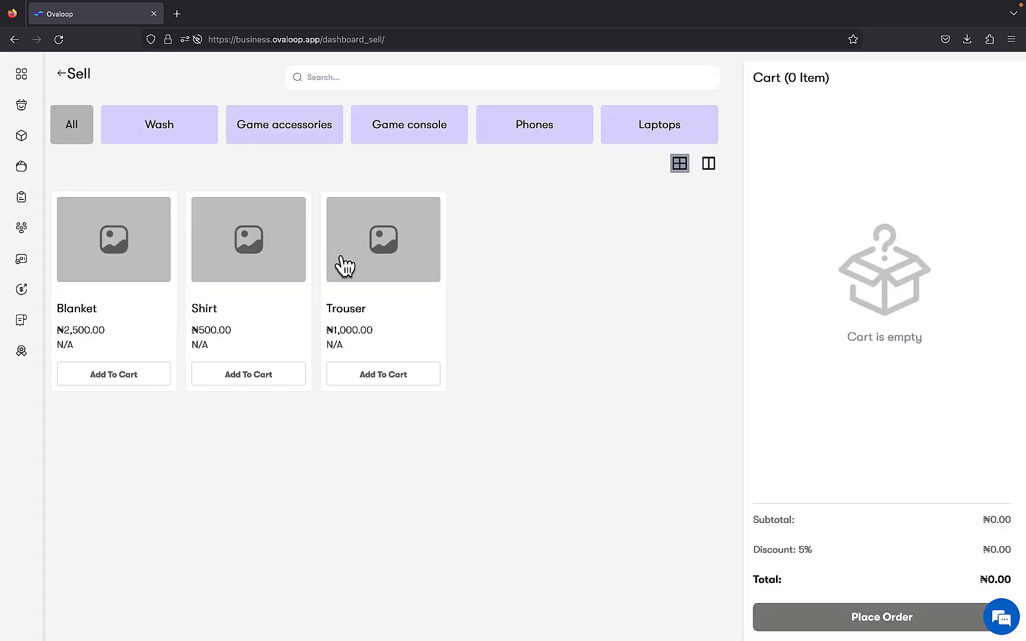
pyautogui.click(415, 383)
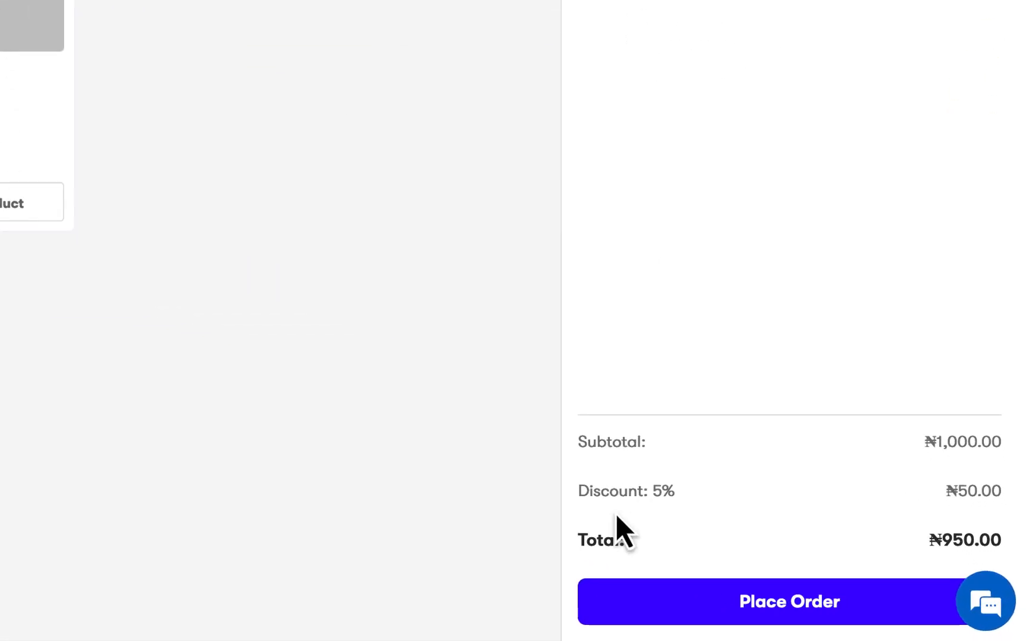
pyautogui.tripleClick(506, 467)
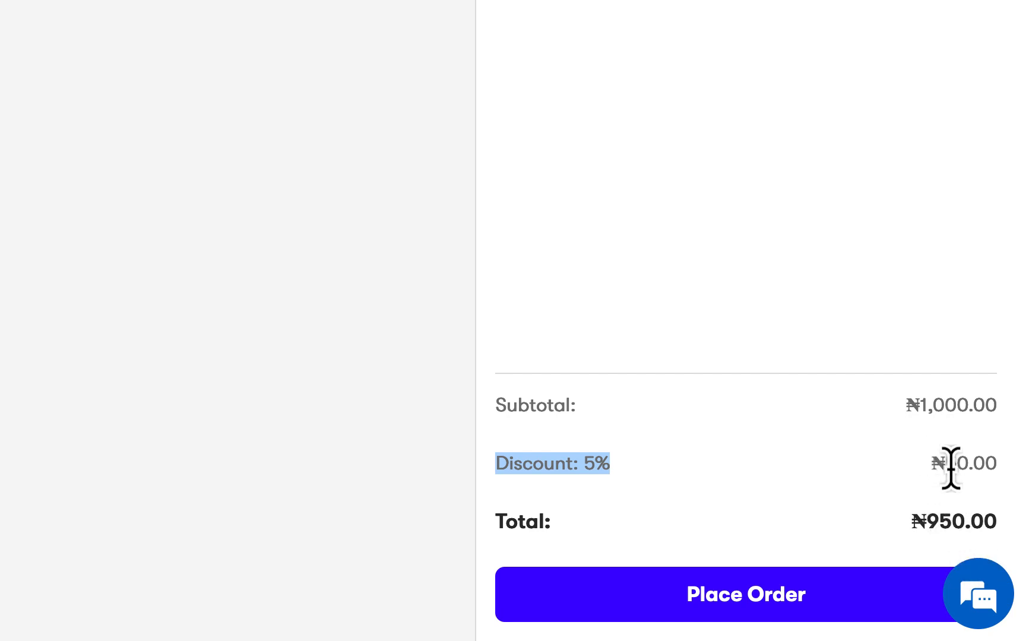
pyautogui.click(942, 528)
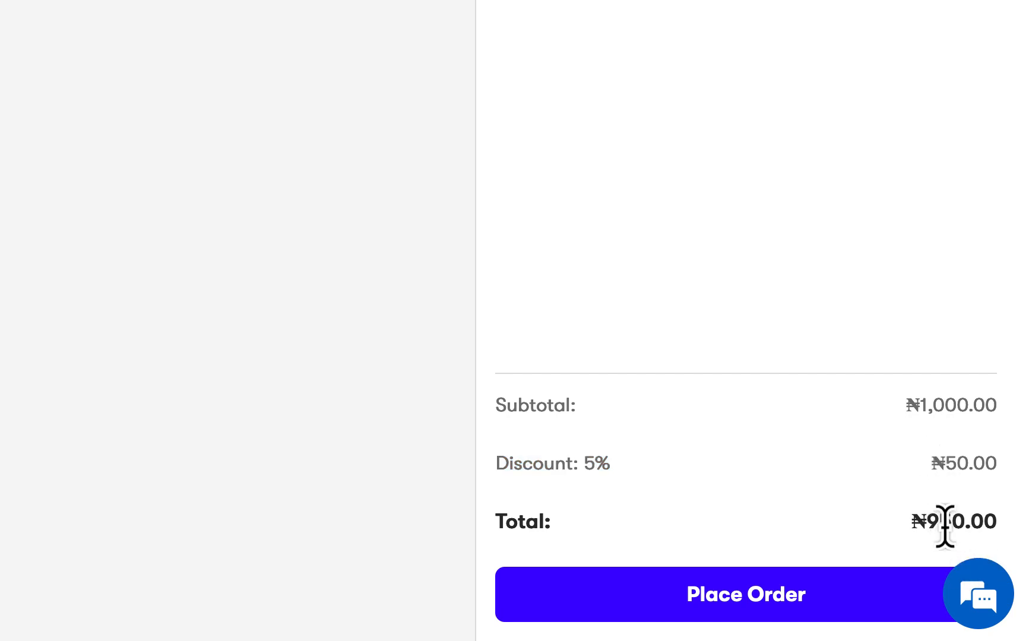
# Check out the Trouser for cash and review the ₦950.00 receipt.
pyautogui.click(884, 596)
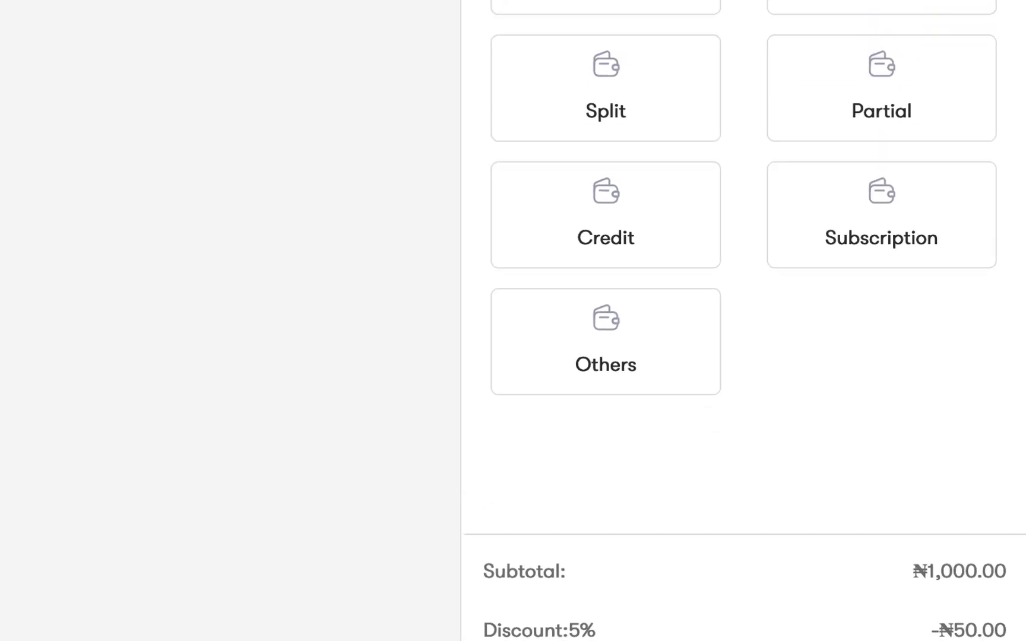
pyautogui.click(591, 150)
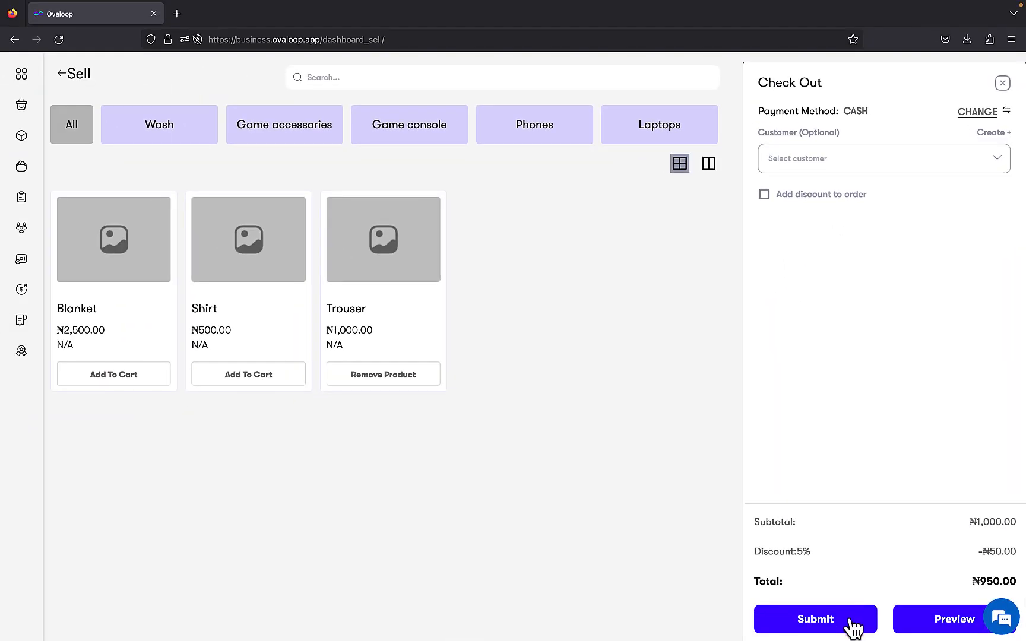
pyautogui.click(852, 623)
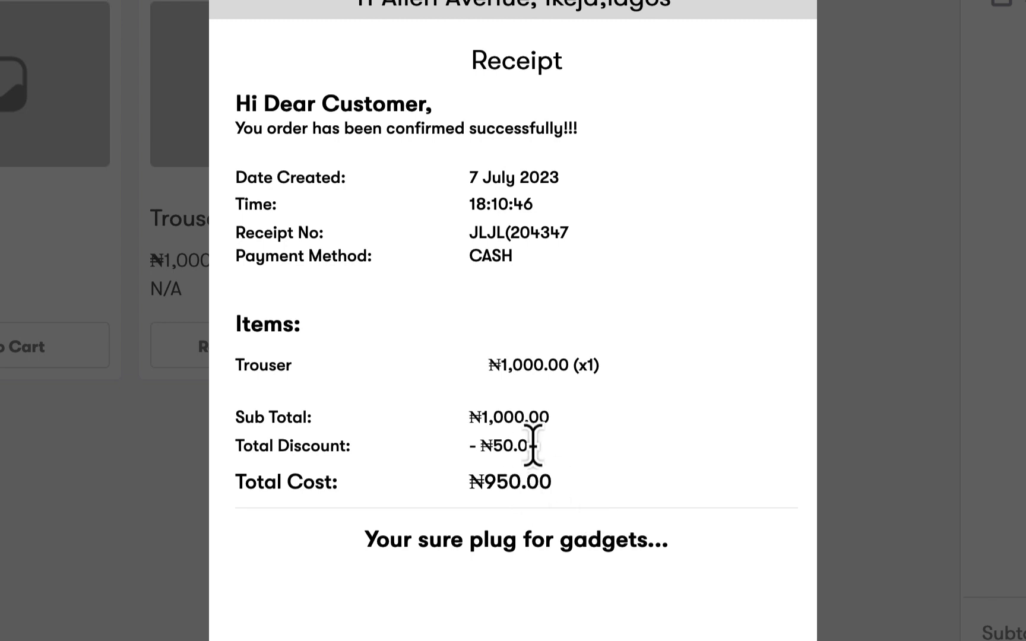
pyautogui.scroll(-2, 538, 457)
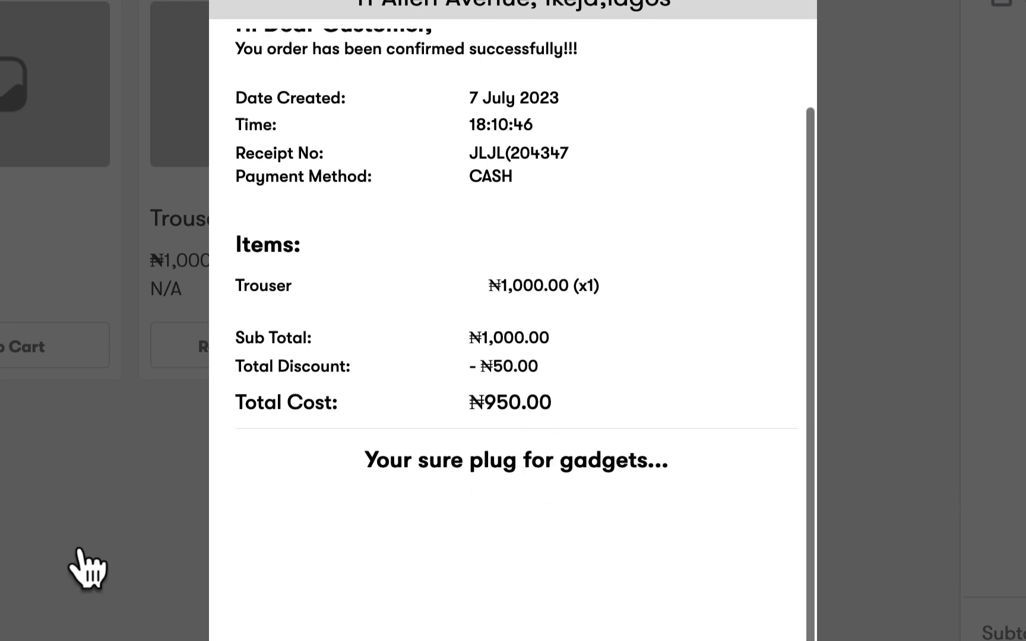
pyautogui.click(86, 570)
# Verify the newest order's ₦50.00 discount and ₦950.00 total in Sales History, then return to Sell.
pyautogui.click(18, 133)
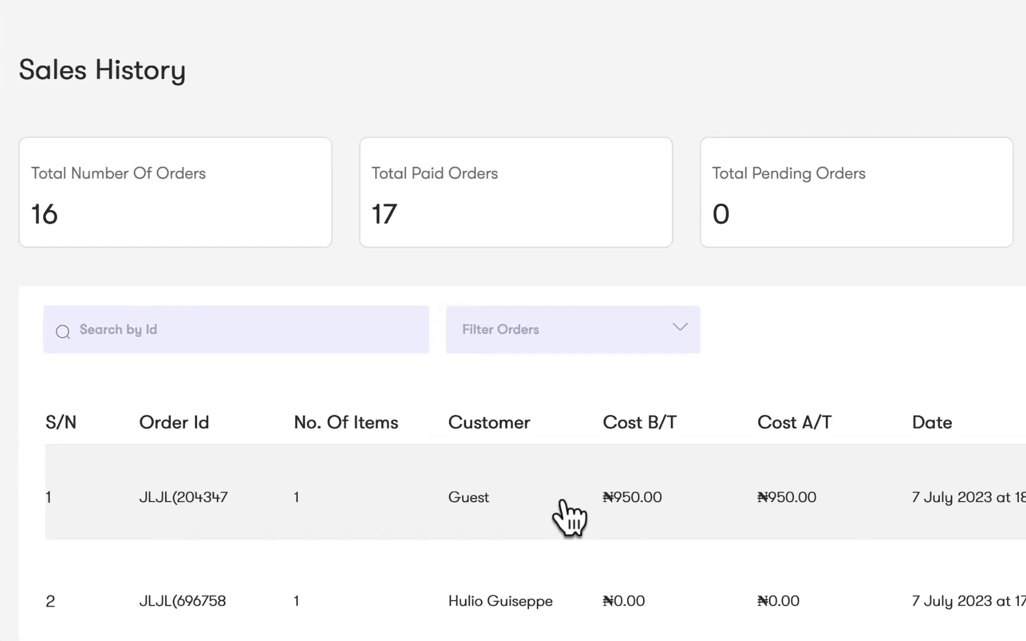
pyautogui.click(722, 531)
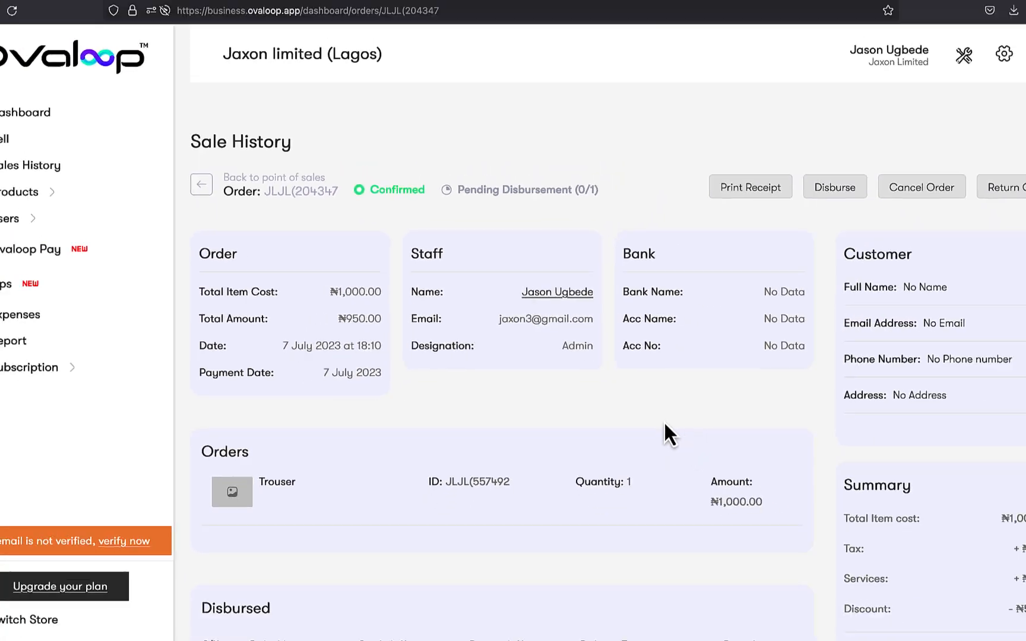
pyautogui.scroll(-3, 737, 474)
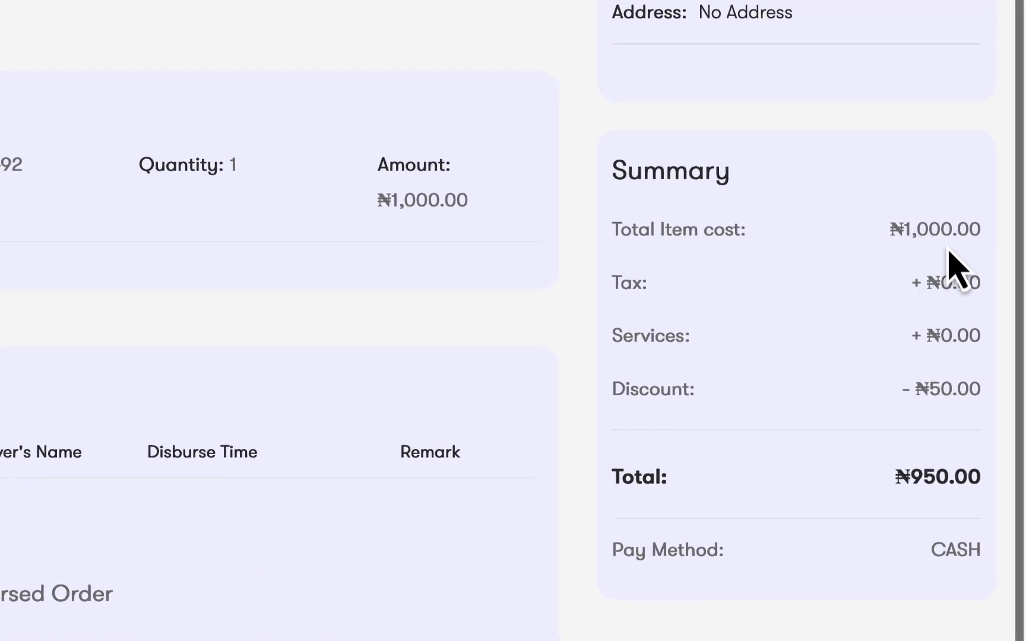
pyautogui.tripleClick(935, 478)
pyautogui.tripleClick(935, 390)
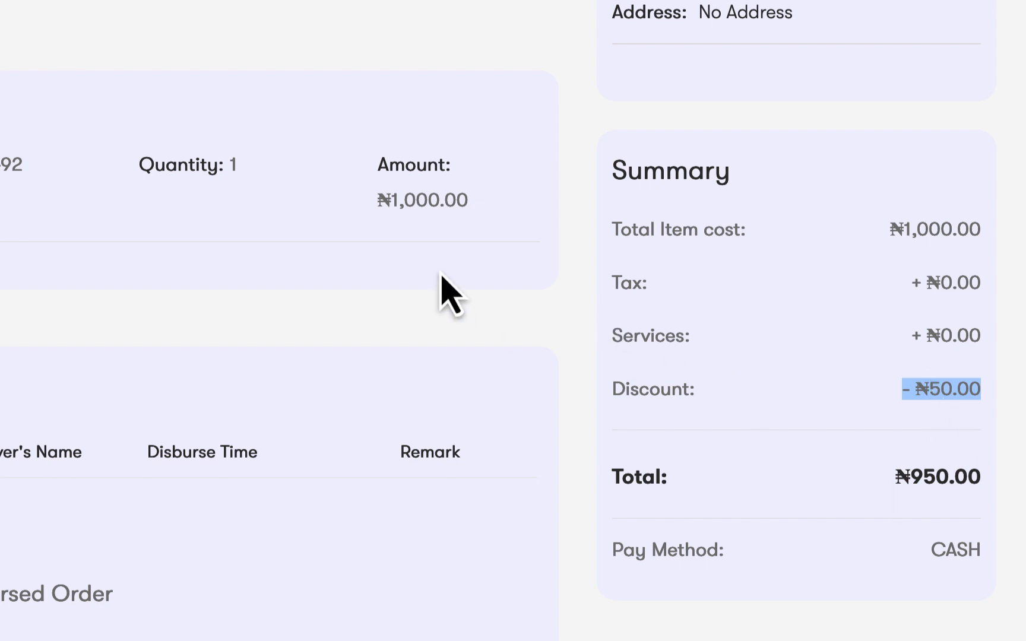
pyautogui.scroll(3, 442, 285)
pyautogui.scroll(2, 442, 291)
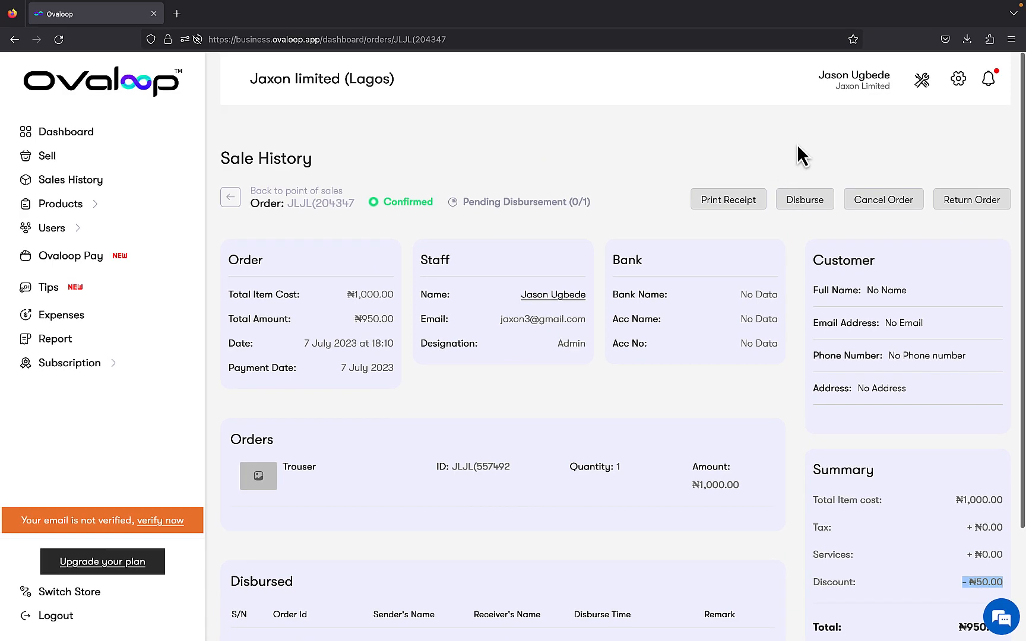
pyautogui.click(922, 80)
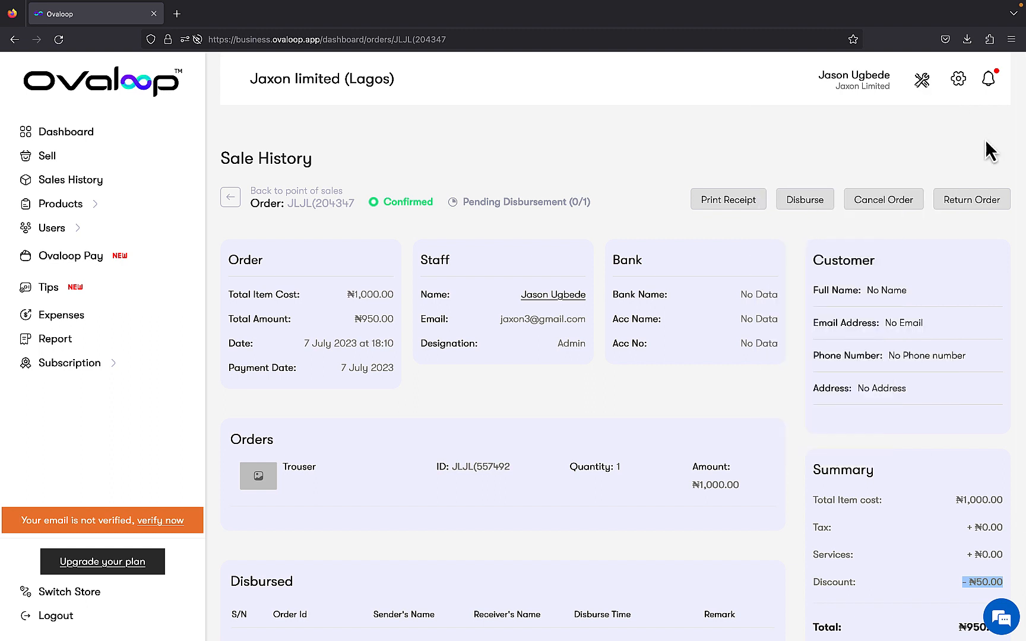
pyautogui.click(134, 159)
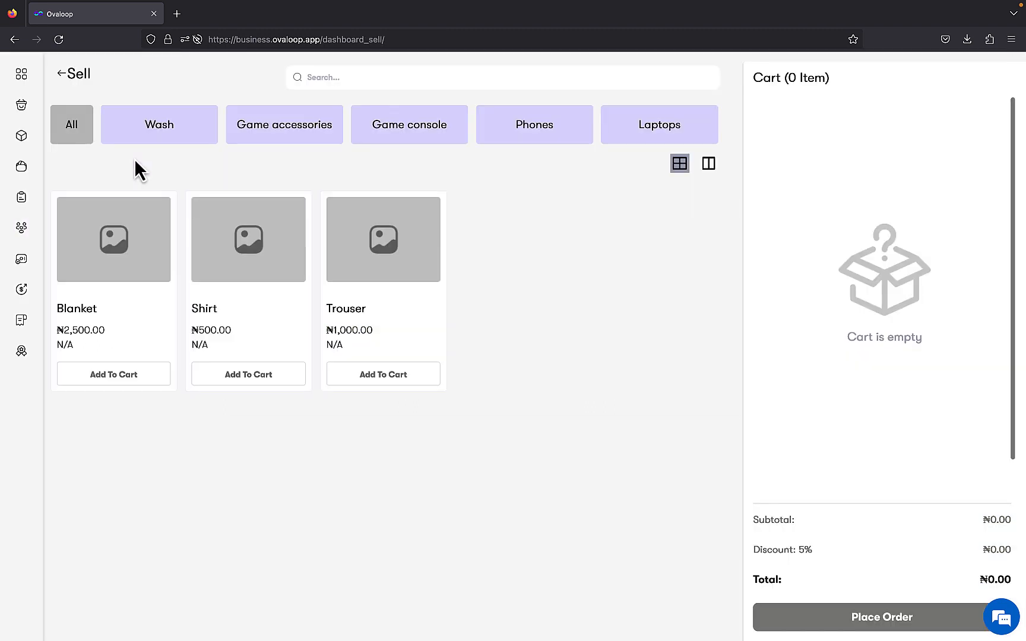
# Add another Trouser and check out for cash, assigned to the existing saved customer.
pyautogui.click(392, 374)
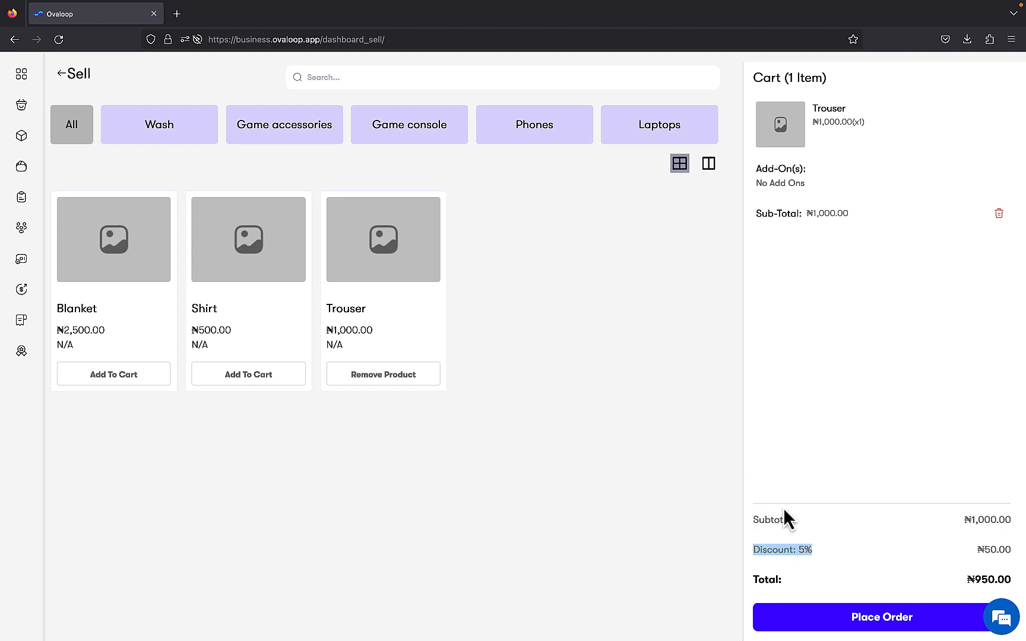
pyautogui.click(917, 625)
pyautogui.click(834, 210)
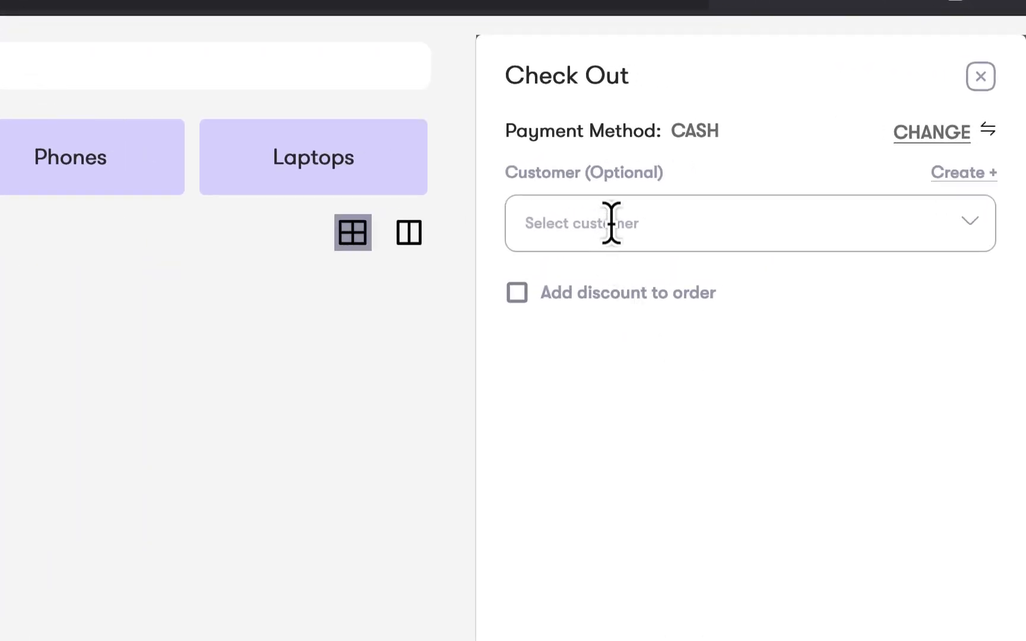
pyautogui.click(622, 224)
pyautogui.click(634, 286)
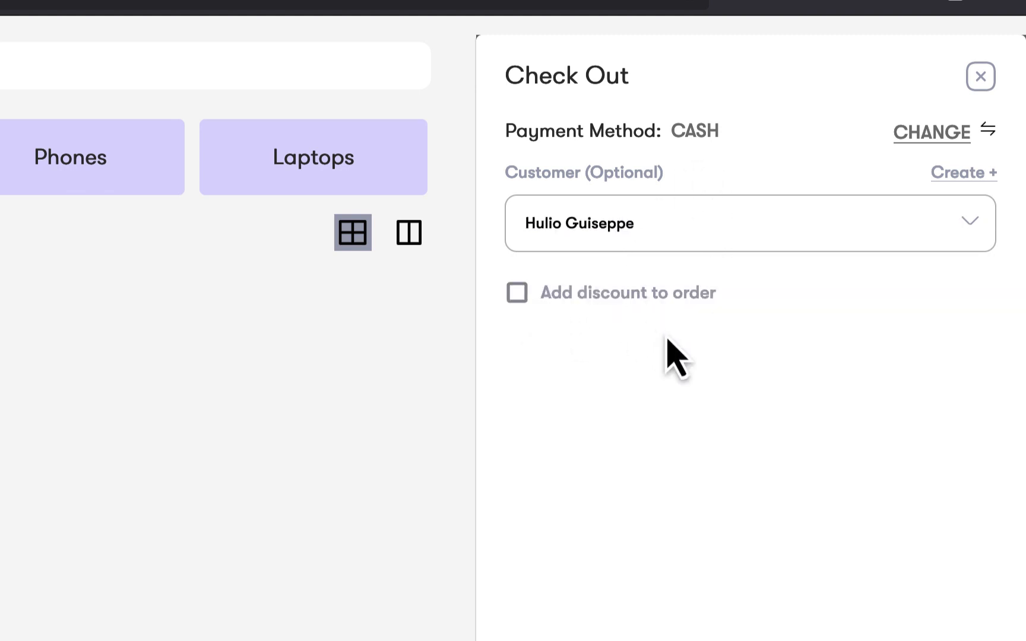
# Add a manual order discount of type amount with value 150.
pyautogui.click(517, 295)
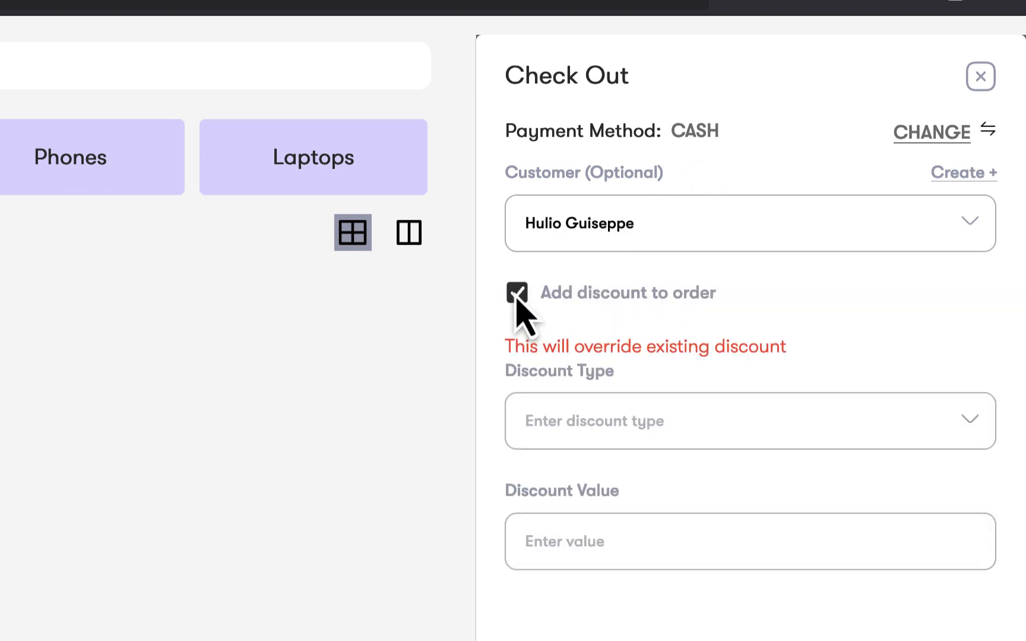
pyautogui.click(650, 420)
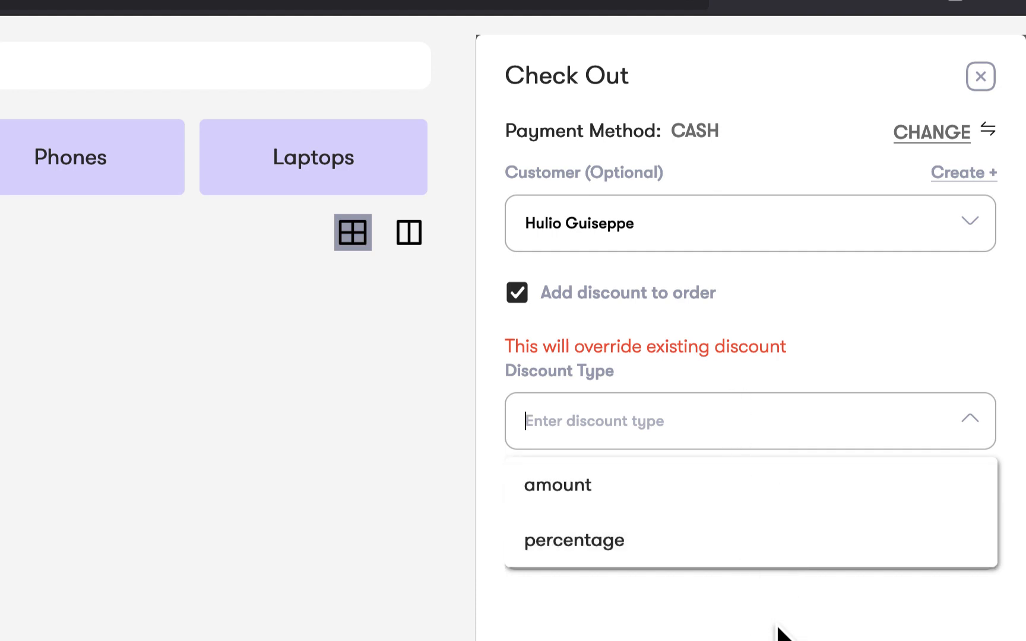
pyautogui.click(769, 561)
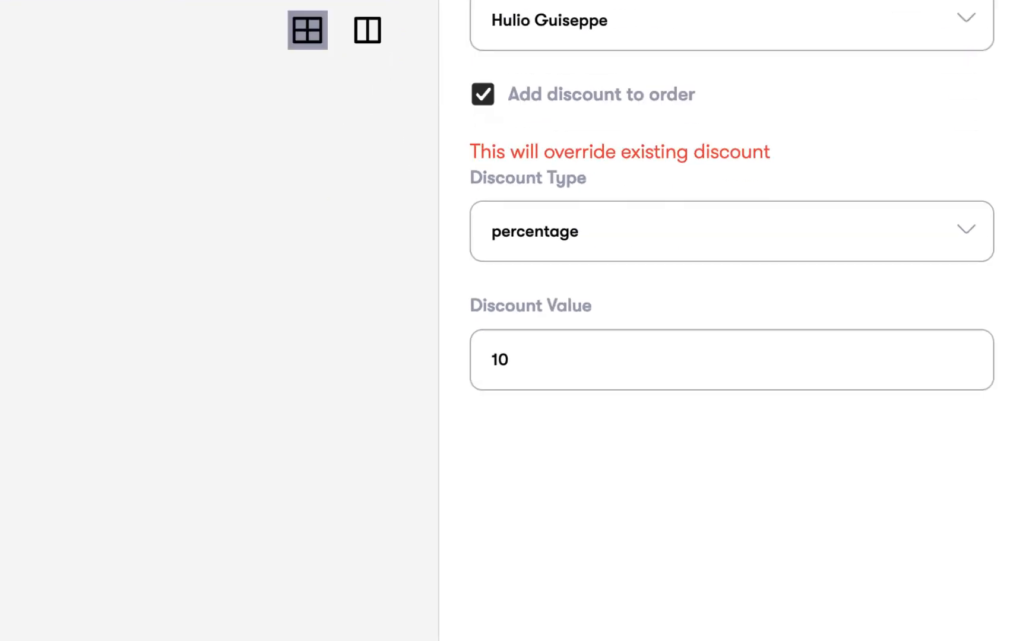
pyautogui.tripleClick(444, 418)
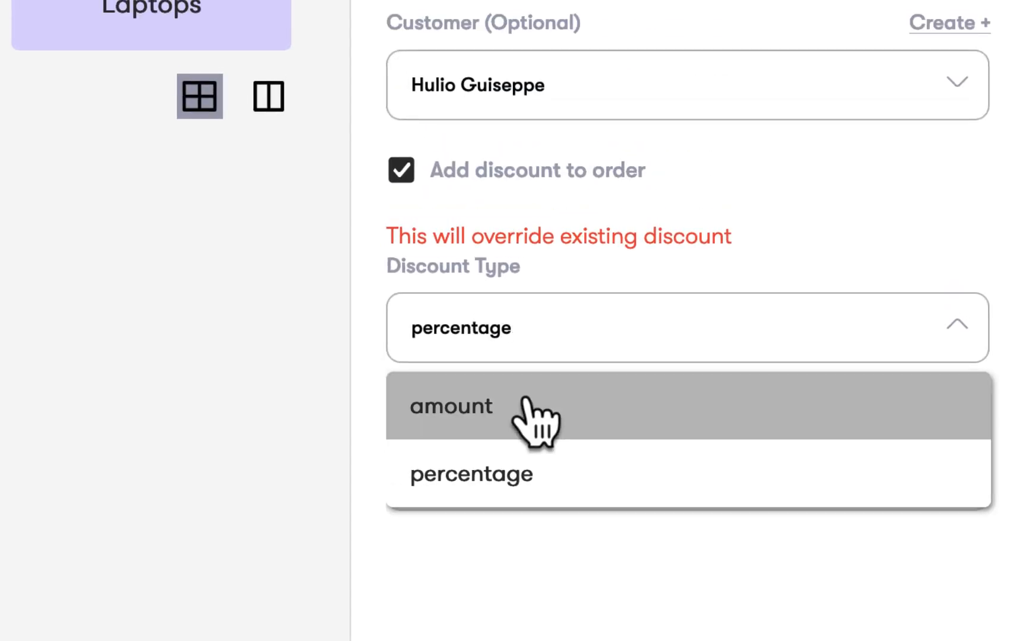
pyautogui.click(525, 357)
pyautogui.click(543, 412)
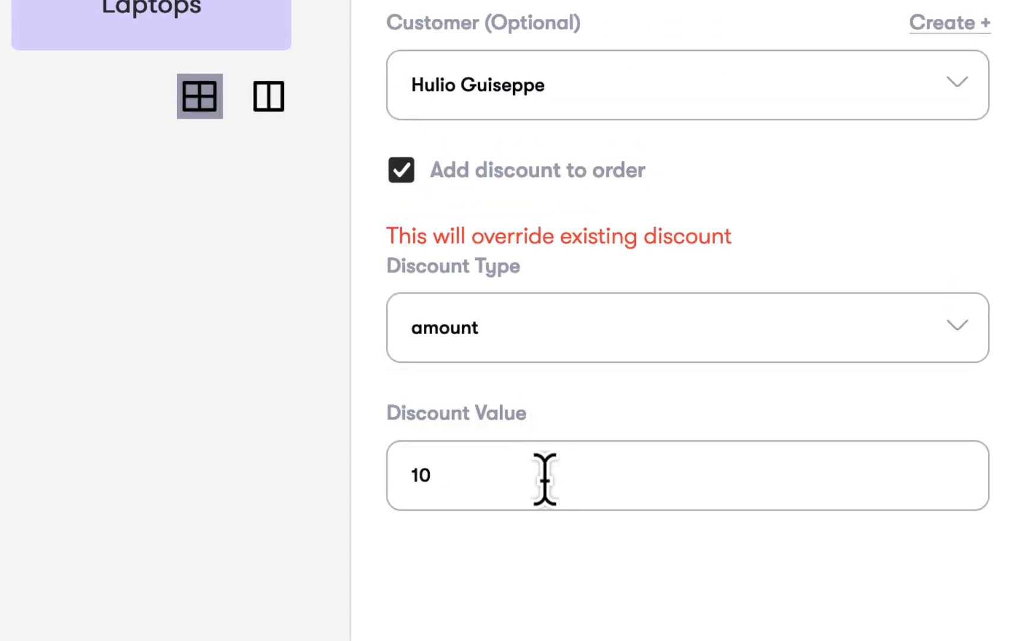
pyautogui.press('BackSpace')
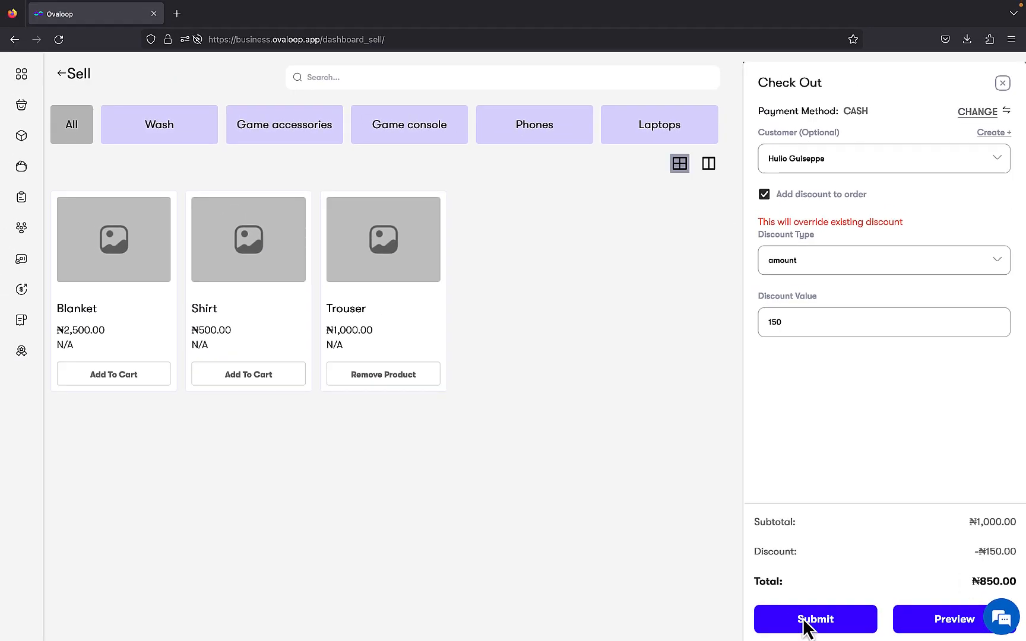
# Submit the order and review the ₦850.00 cash receipt.
pyautogui.click(806, 623)
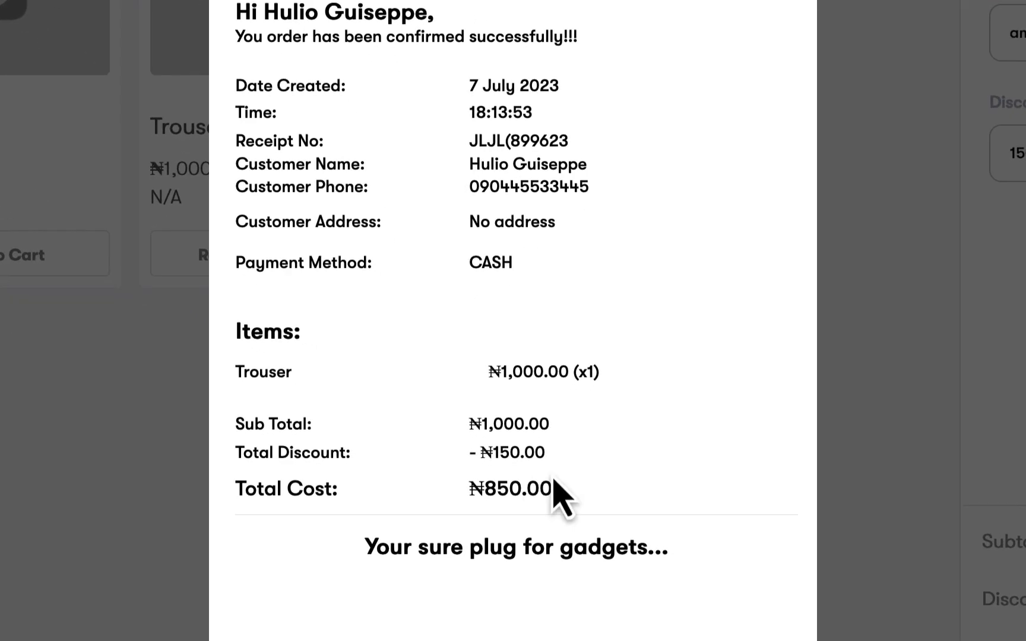
pyautogui.scroll(-3, 555, 494)
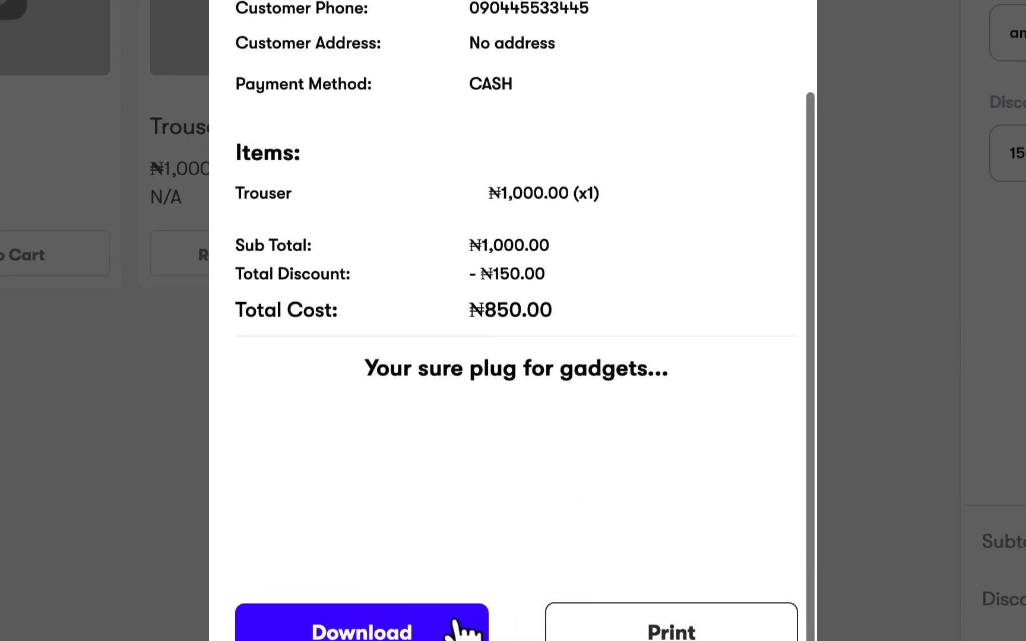
pyautogui.scroll(3, 322, 234)
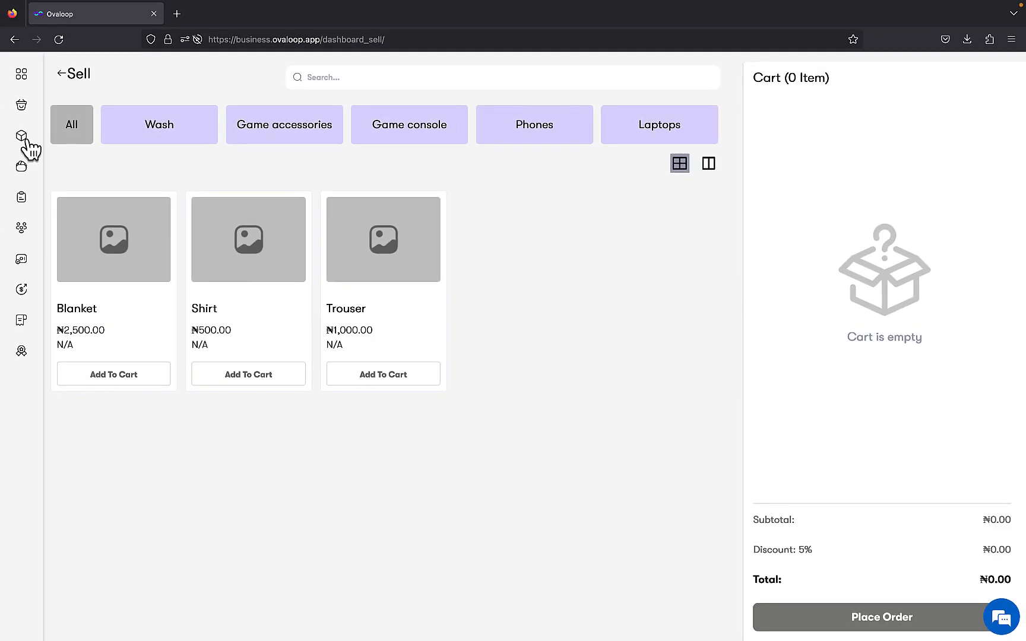
# Open the latest sale in Sales History to confirm its ₦150.00 discount and ₦850.00 total.
pyautogui.click(27, 151)
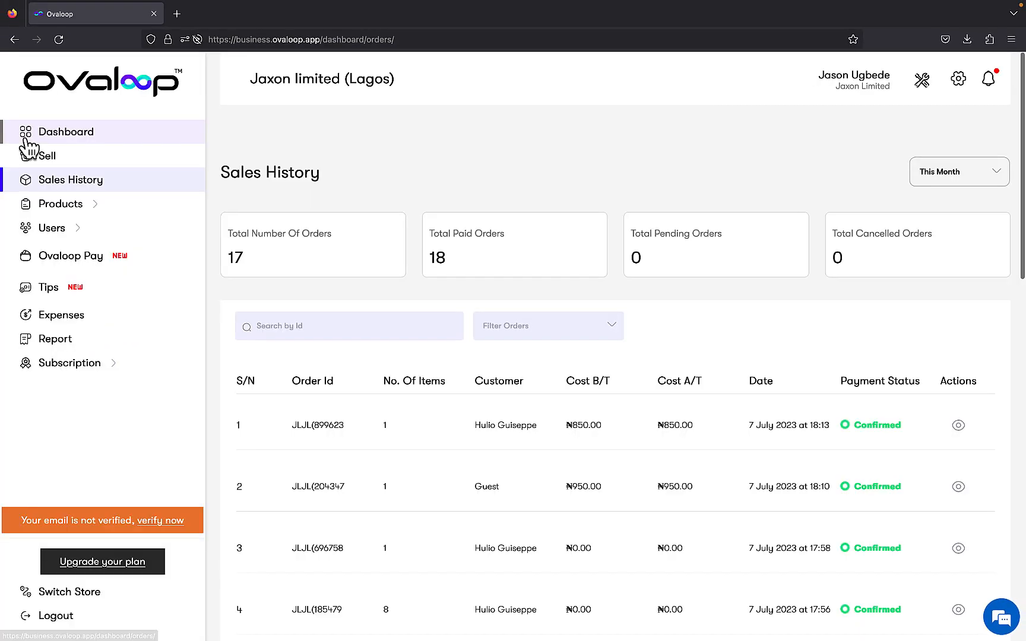
pyautogui.click(603, 427)
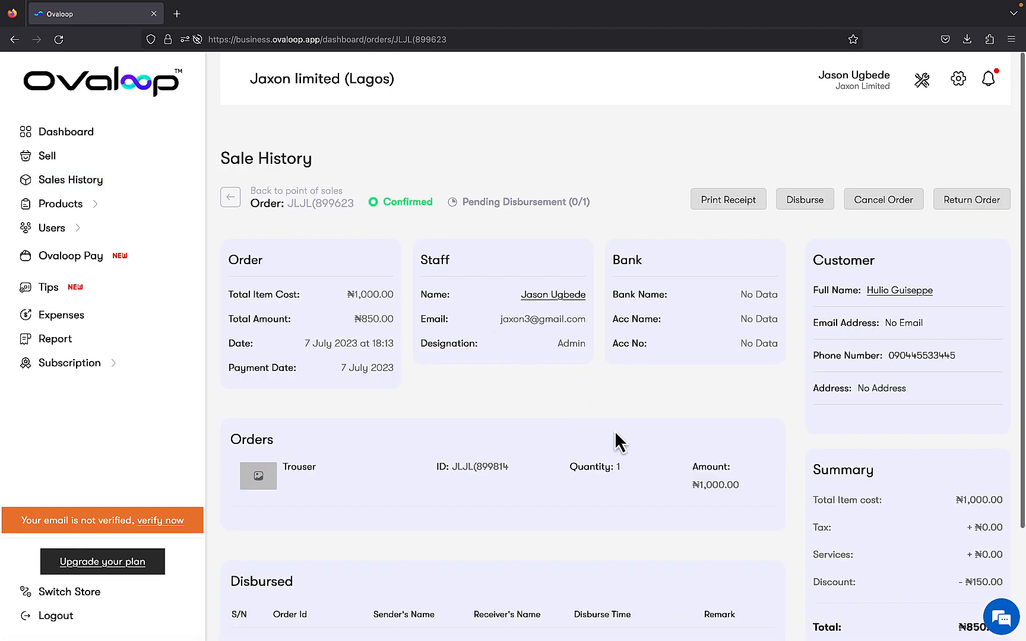
pyautogui.scroll(-3, 921, 510)
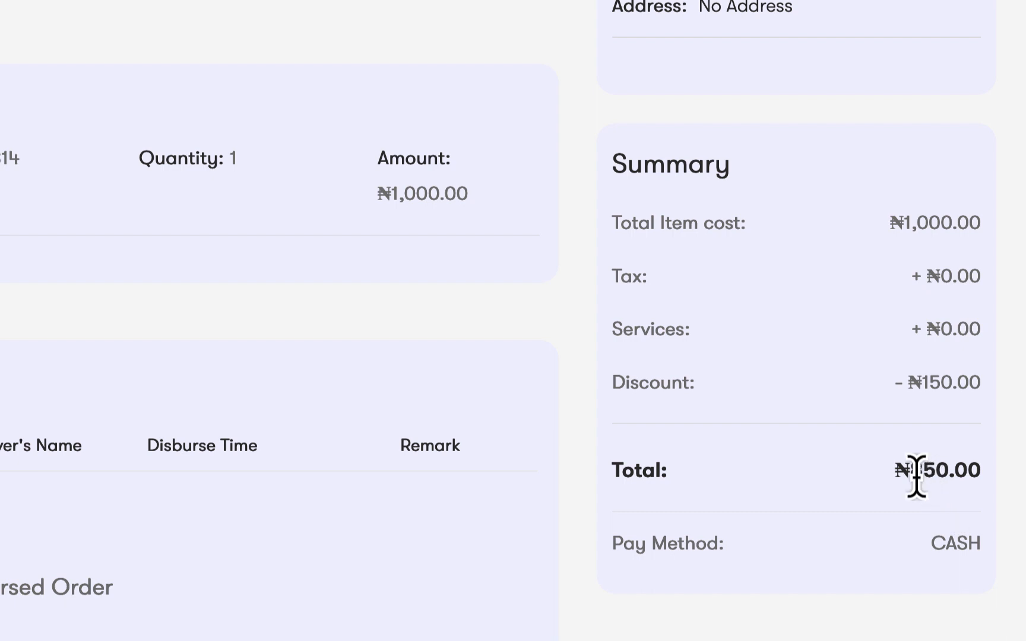
pyautogui.scroll(5, 442, 330)
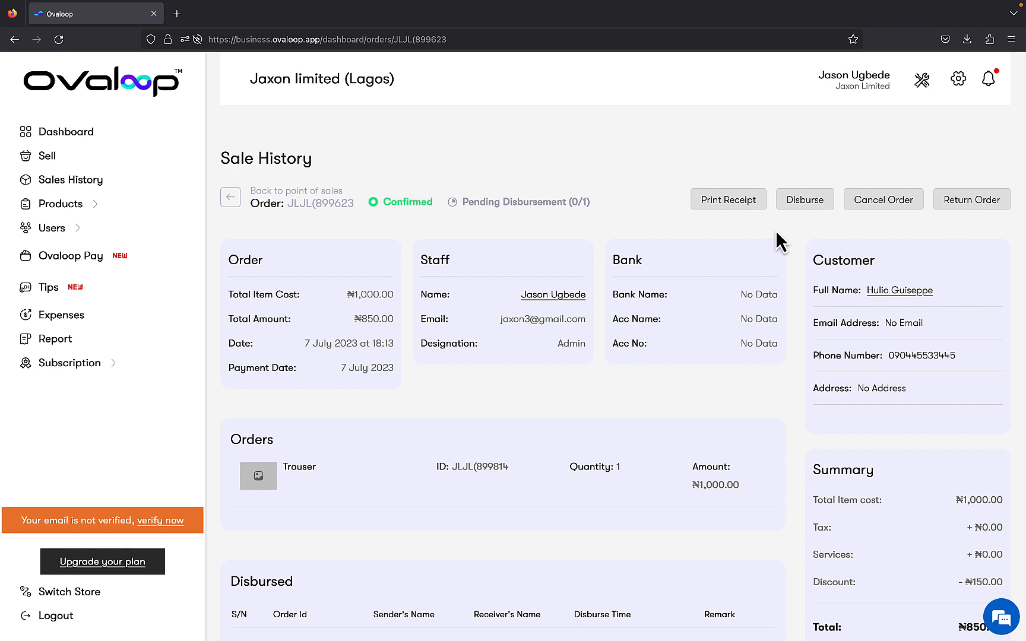
# Add an active tax titled VAT at 7 percent to the Tax List.
pyautogui.click(922, 79)
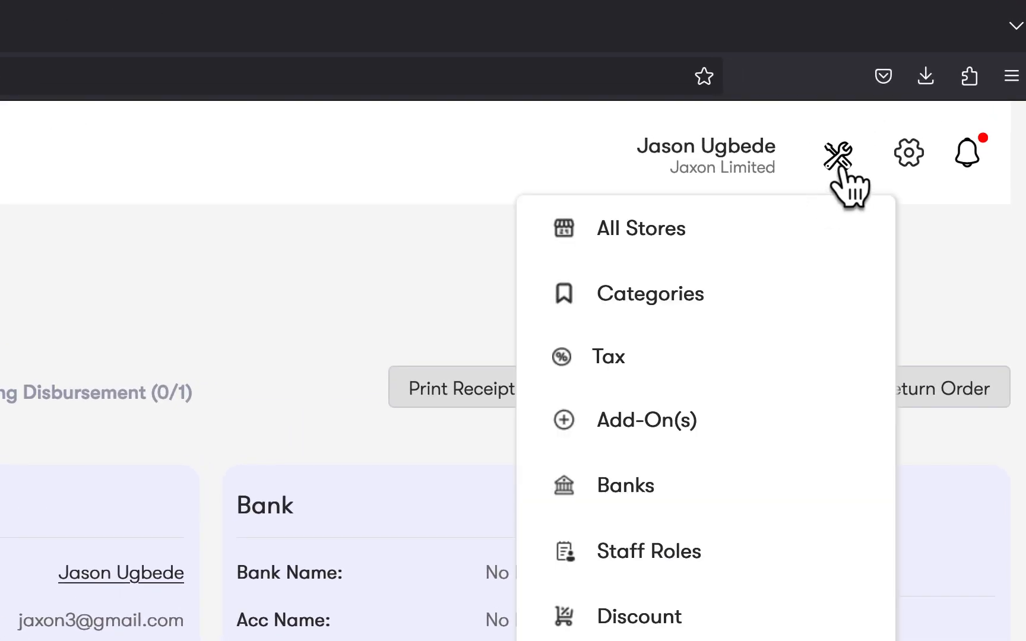
pyautogui.click(715, 371)
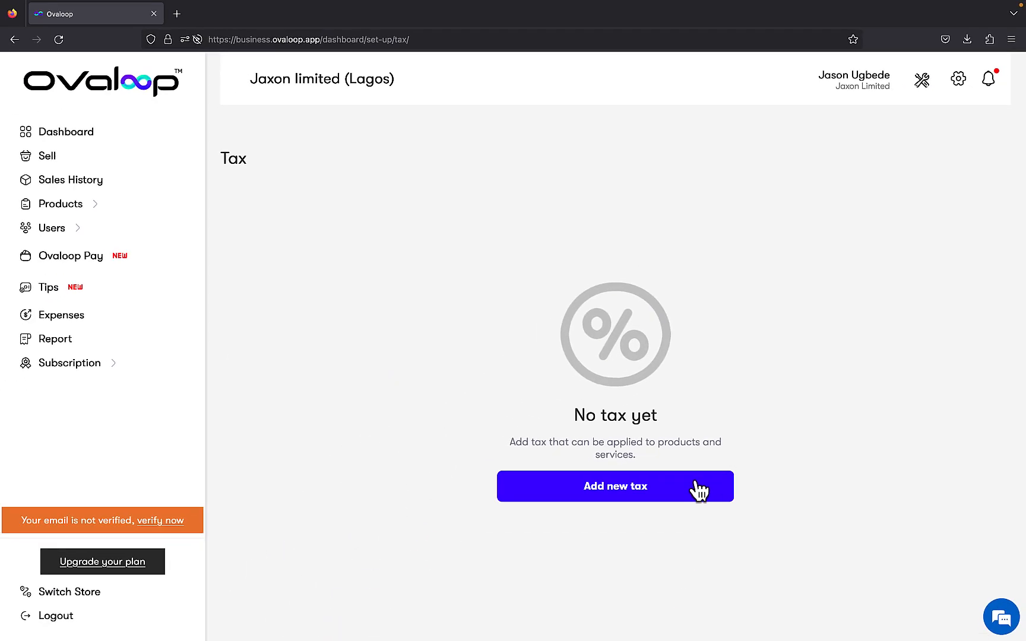
pyautogui.click(699, 490)
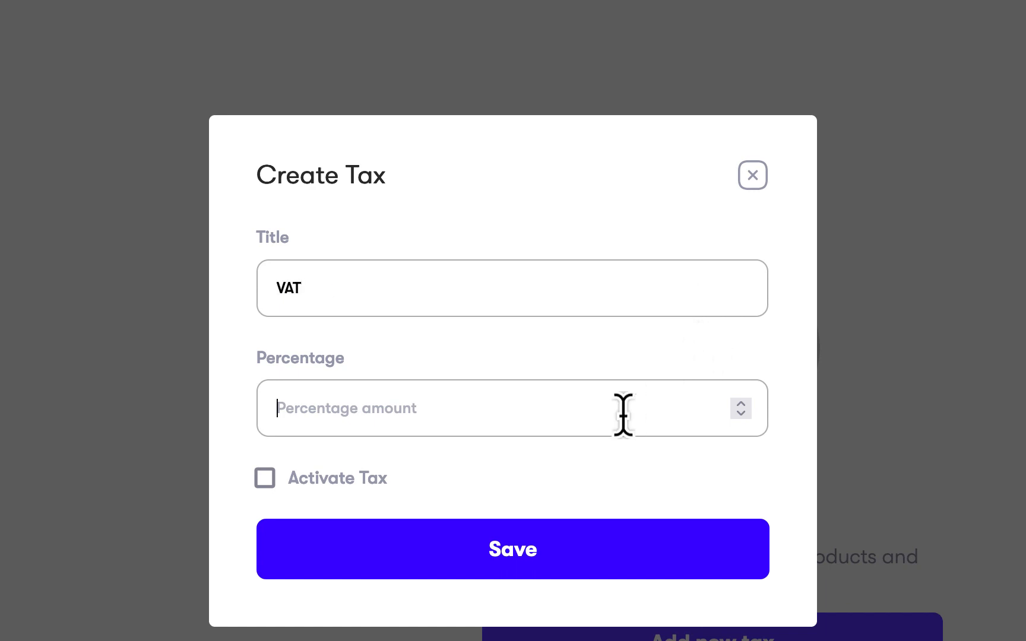
pyautogui.write('7')
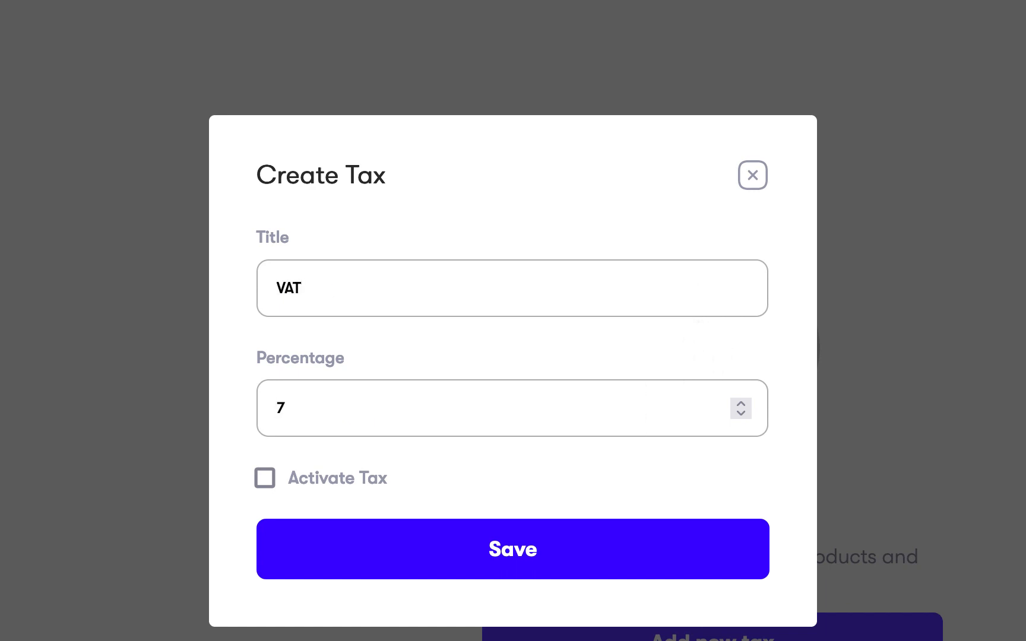
pyautogui.click(265, 481)
pyautogui.click(540, 551)
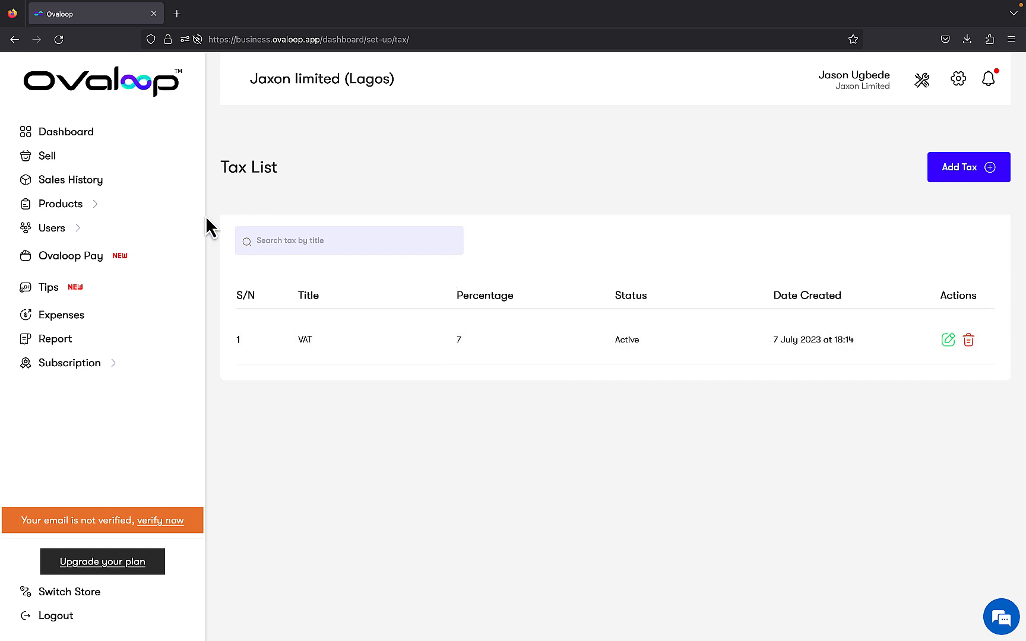
# Sell one Trouser for cash with ₦66.50 tax and 5% discount, totalling ₦1,016.50.
pyautogui.click(117, 164)
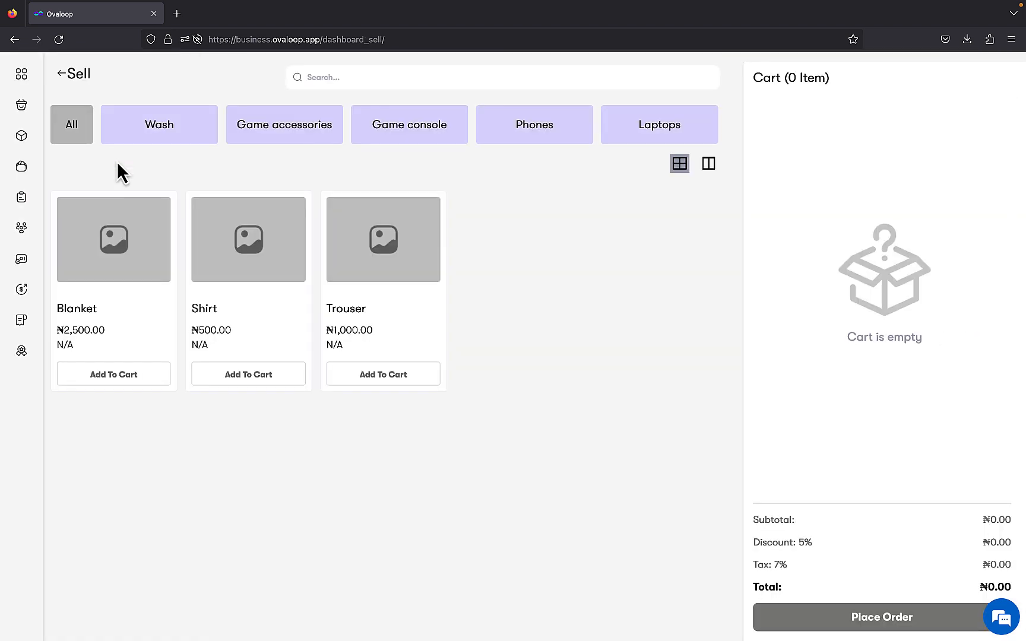
pyautogui.click(392, 376)
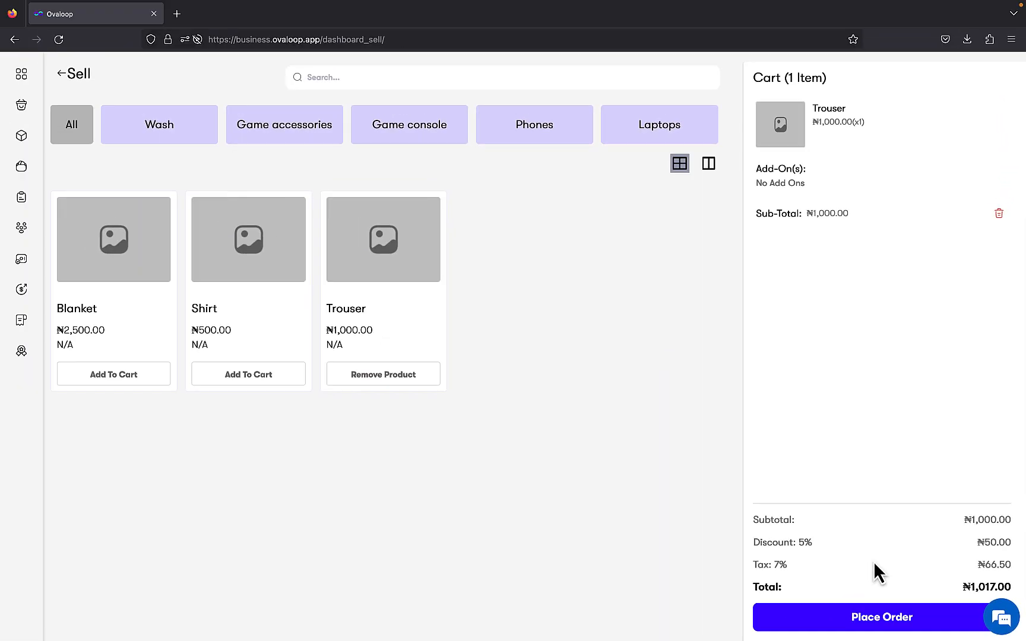
pyautogui.click(901, 618)
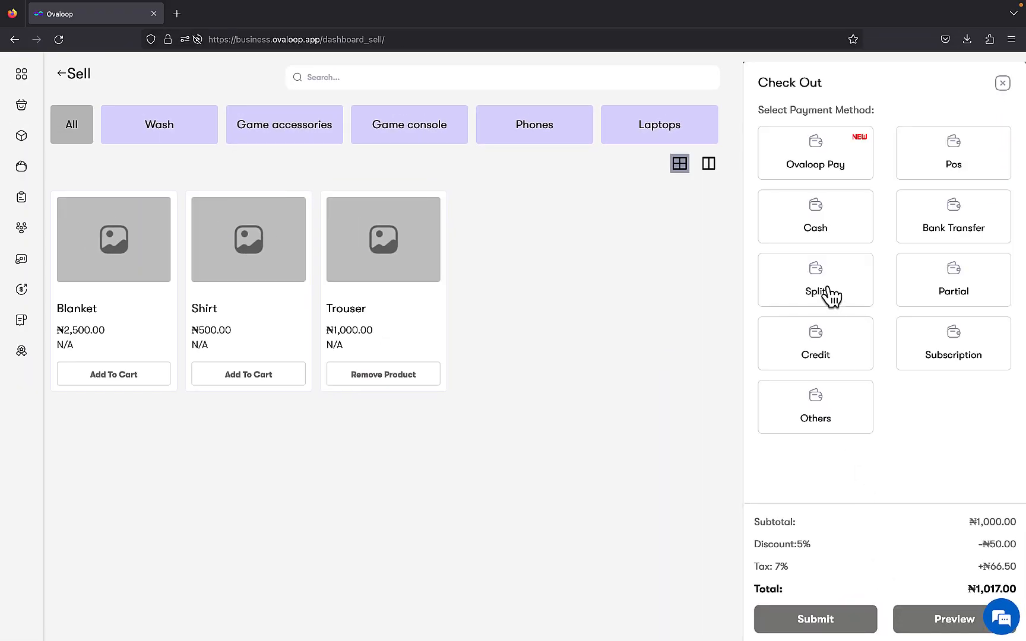
pyautogui.click(826, 228)
pyautogui.click(865, 631)
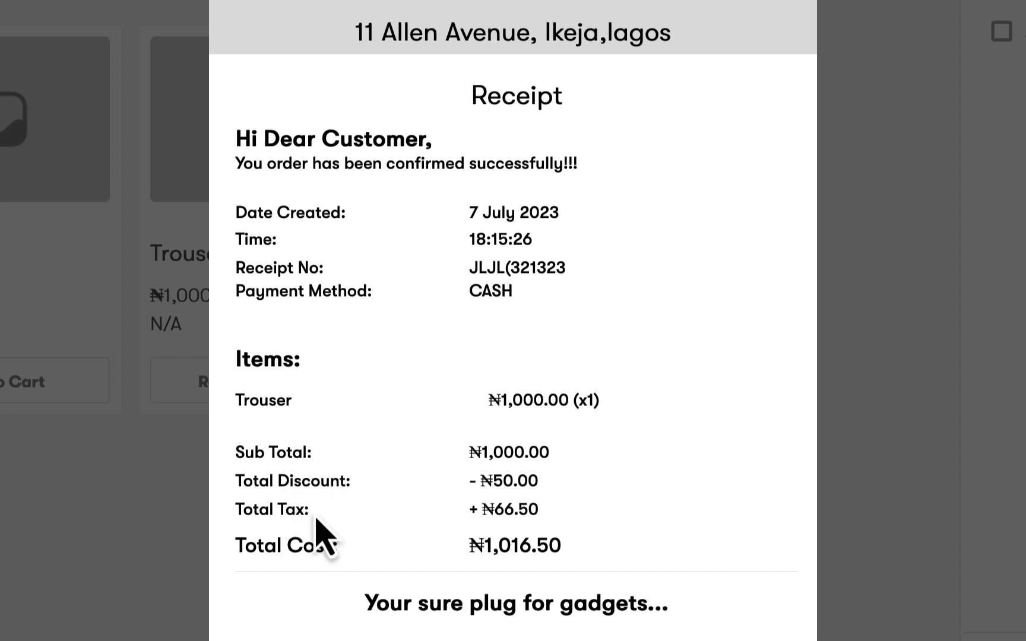
pyautogui.click(155, 607)
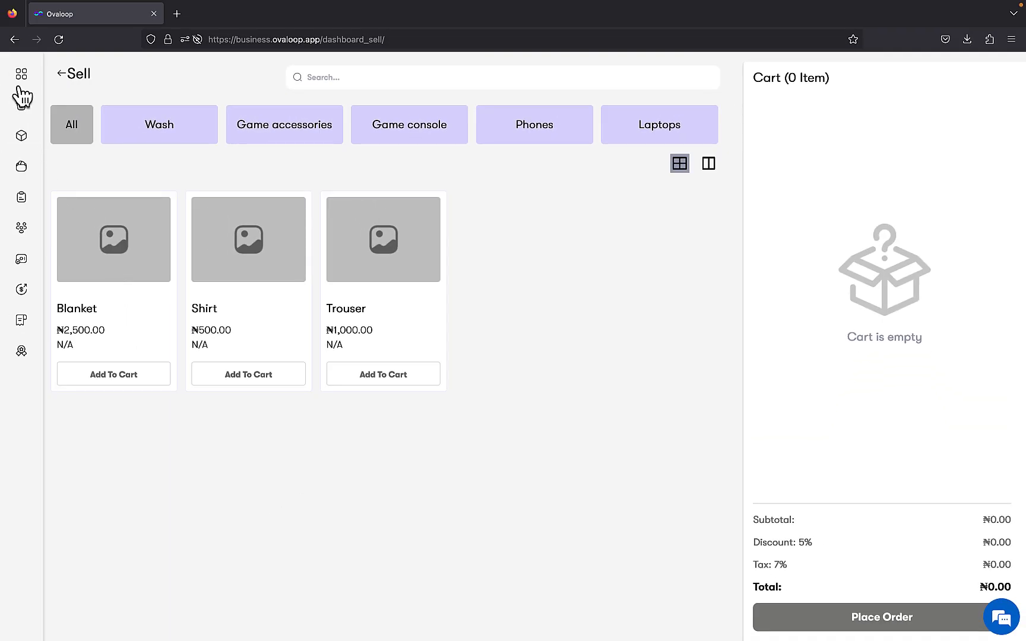
# Add an active 5% 'Consumptionn Tax' and confirm the Sell cart shows Tax: 12%.
pyautogui.click(21, 76)
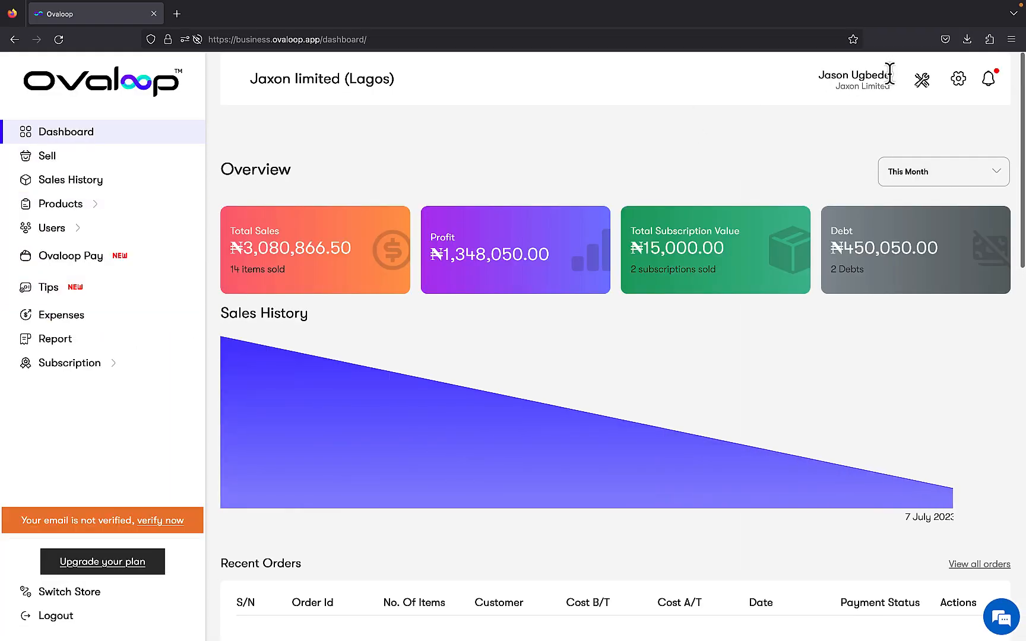
pyautogui.click(922, 79)
pyautogui.click(891, 189)
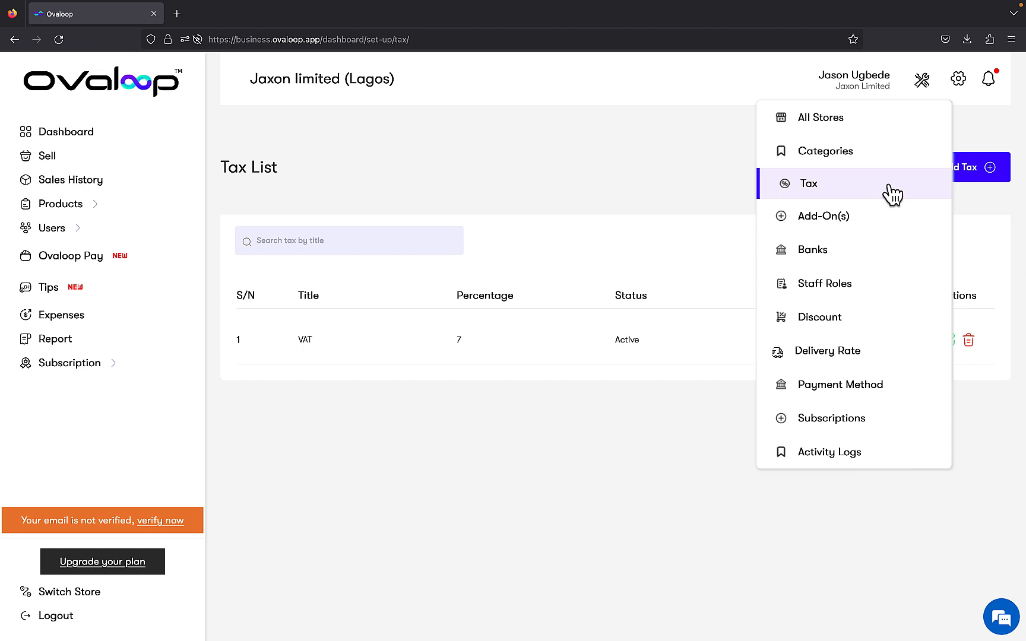
pyautogui.click(950, 188)
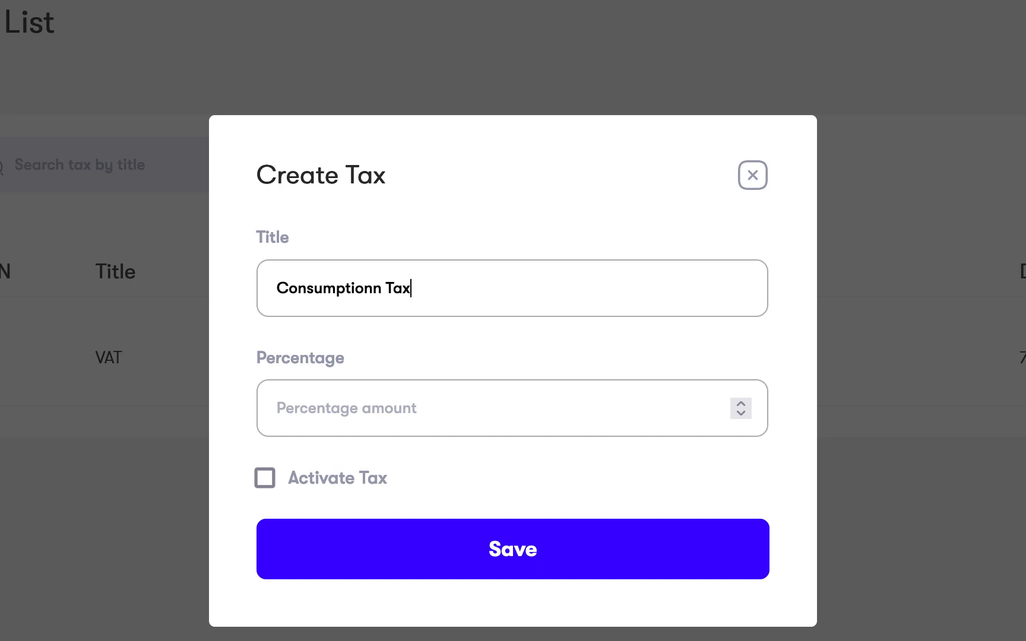
pyautogui.click(597, 414)
pyautogui.write('5')
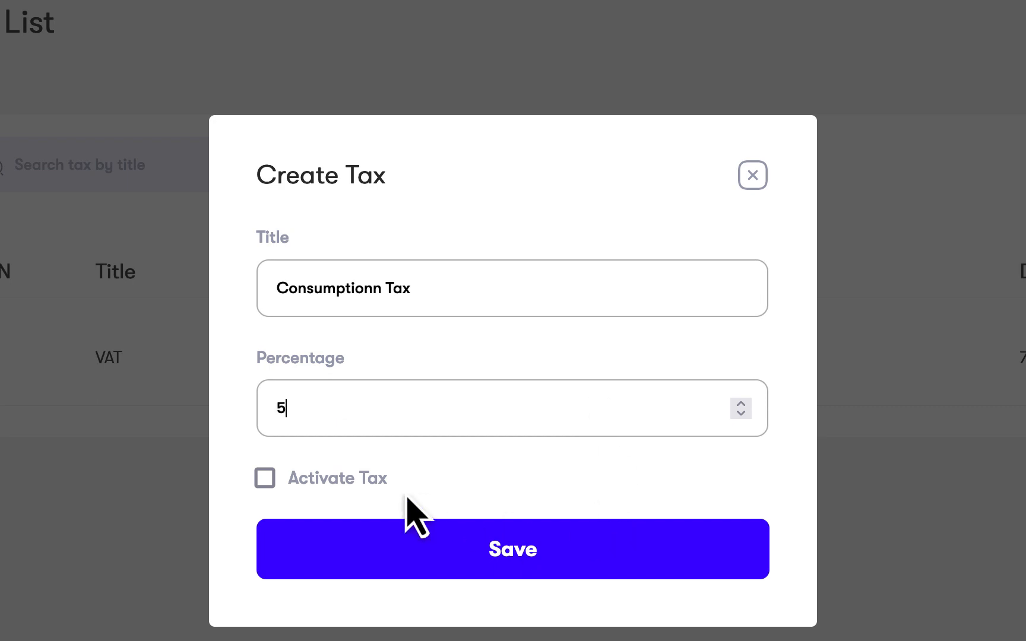
pyautogui.click(361, 478)
pyautogui.click(390, 547)
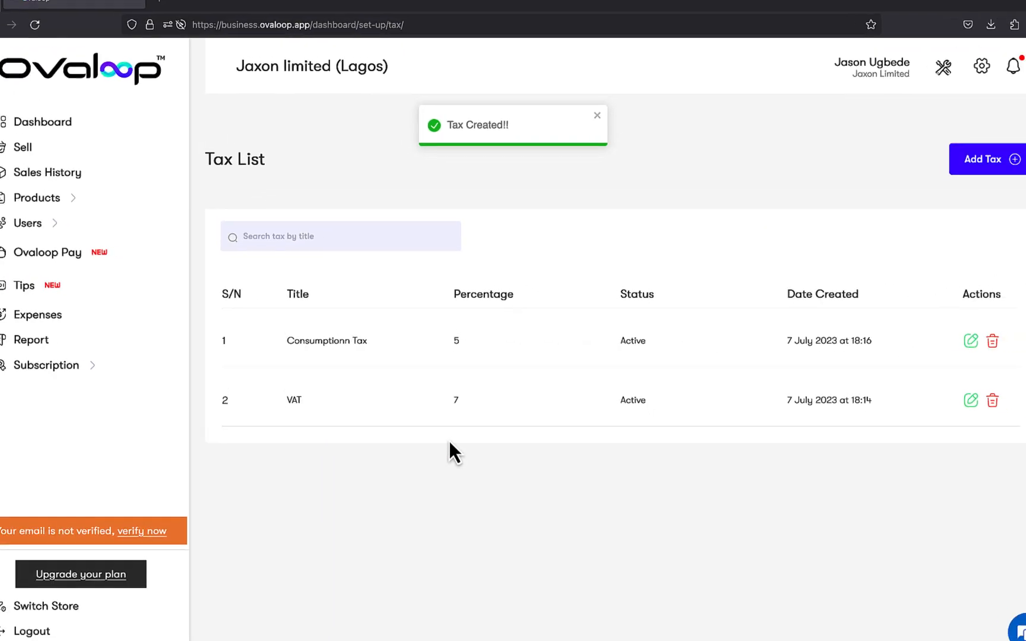
pyautogui.click(80, 159)
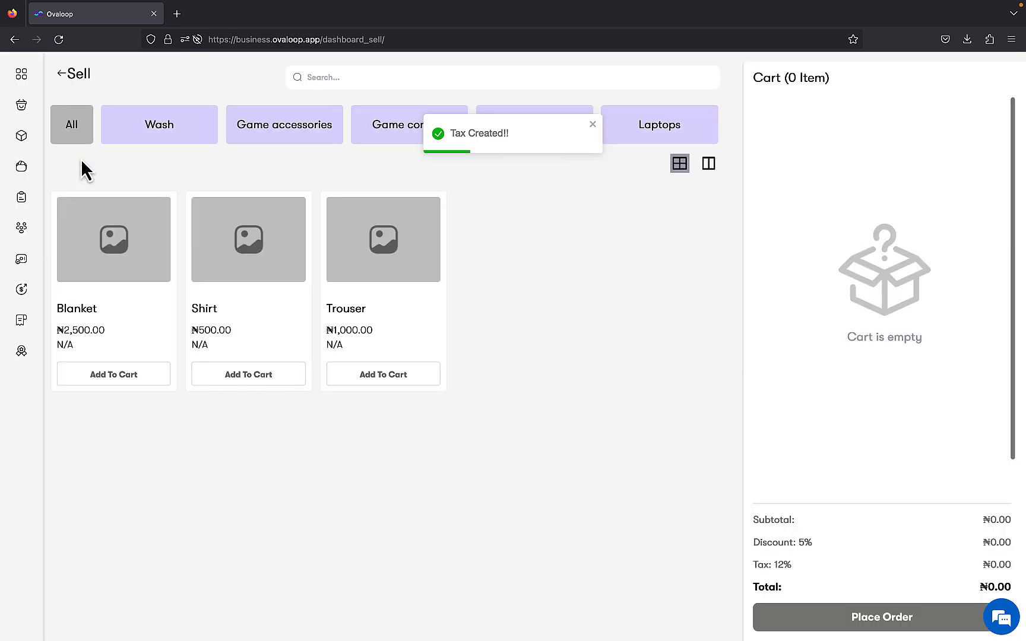
# Sell one Trouser for cash with the 5% discount and ₦114.00 tax, totalling ₦1,064.00.
pyautogui.click(388, 375)
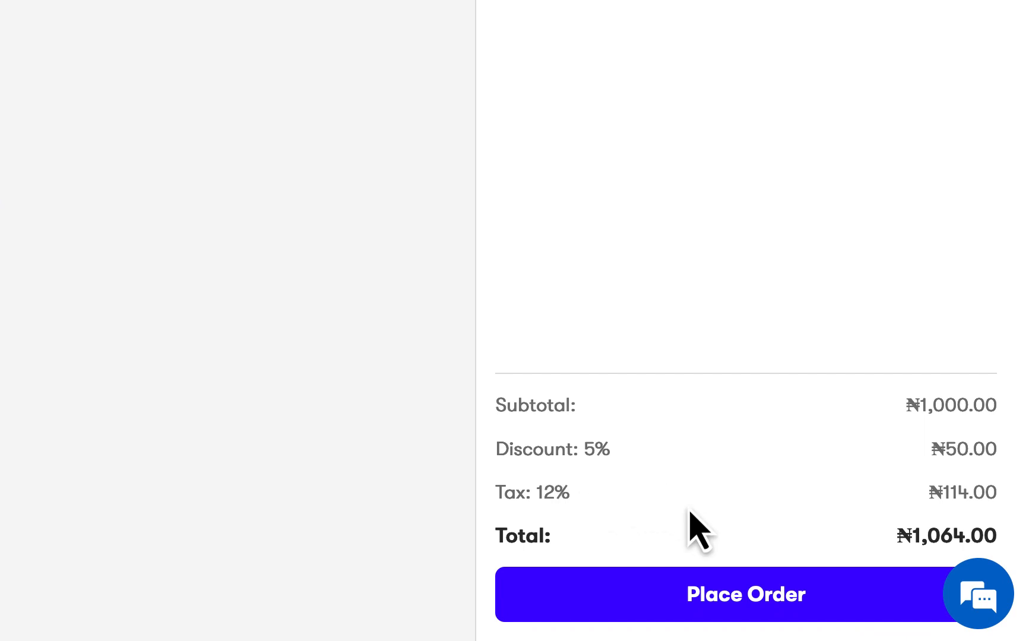
pyautogui.click(732, 596)
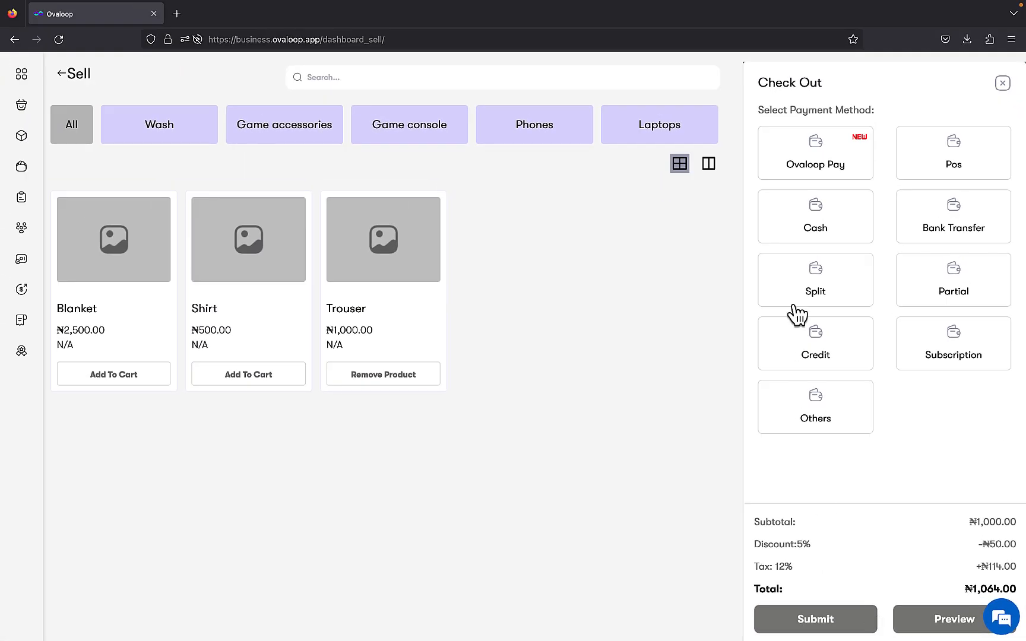
pyautogui.click(800, 237)
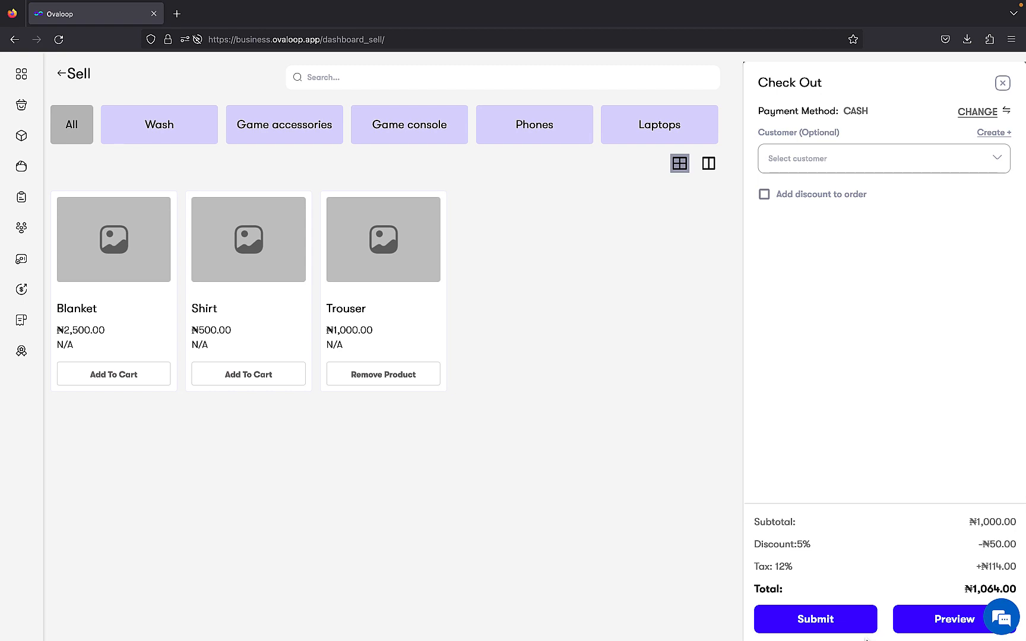
pyautogui.click(862, 630)
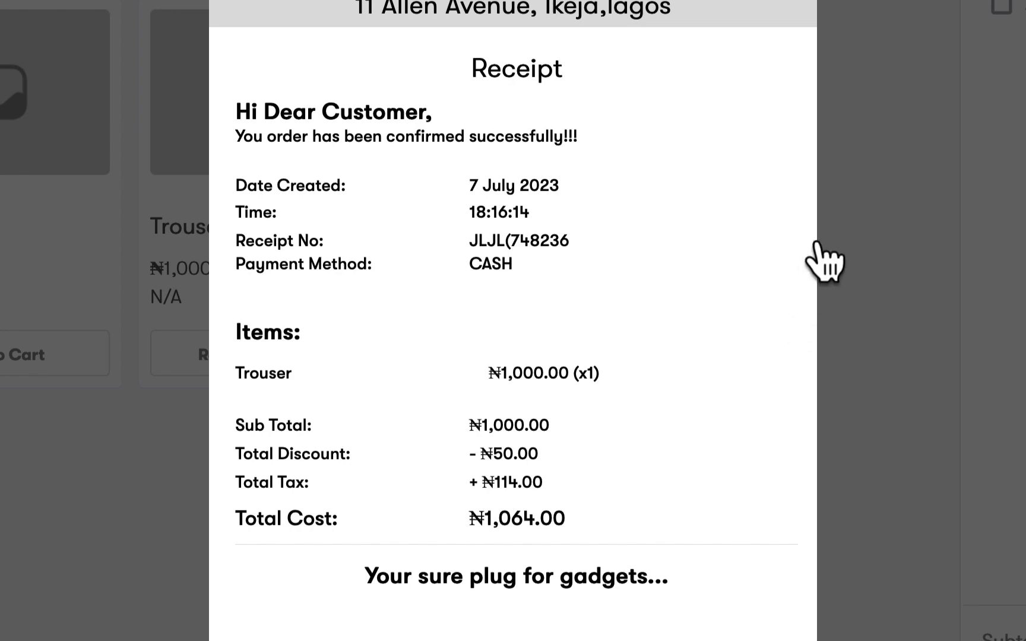
pyautogui.click(862, 292)
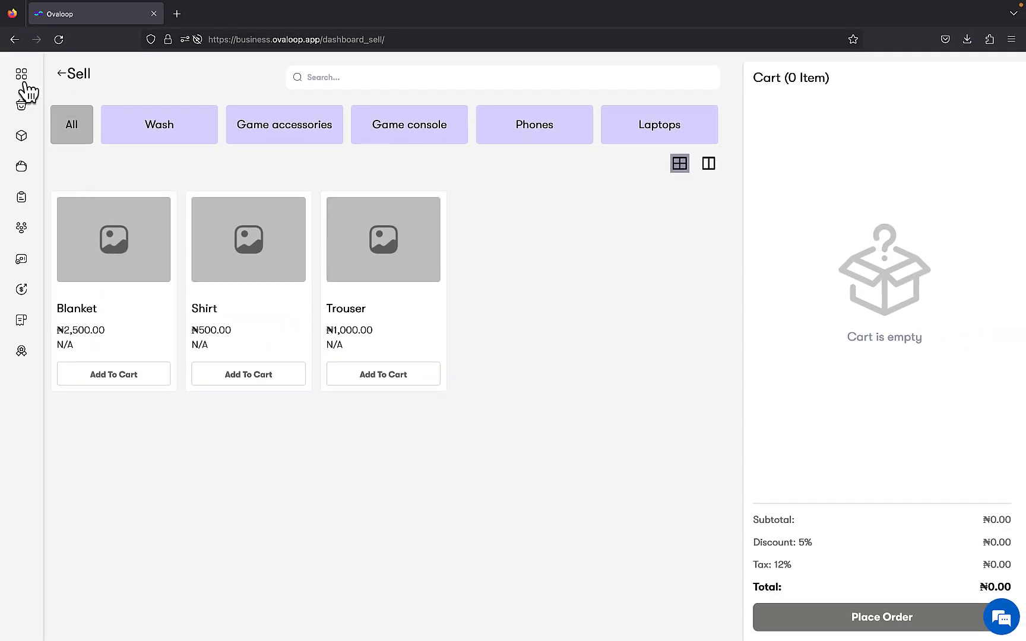
# Set the 7% VAT tax to Inactive and save it.
pyautogui.click(23, 81)
pyautogui.click(935, 82)
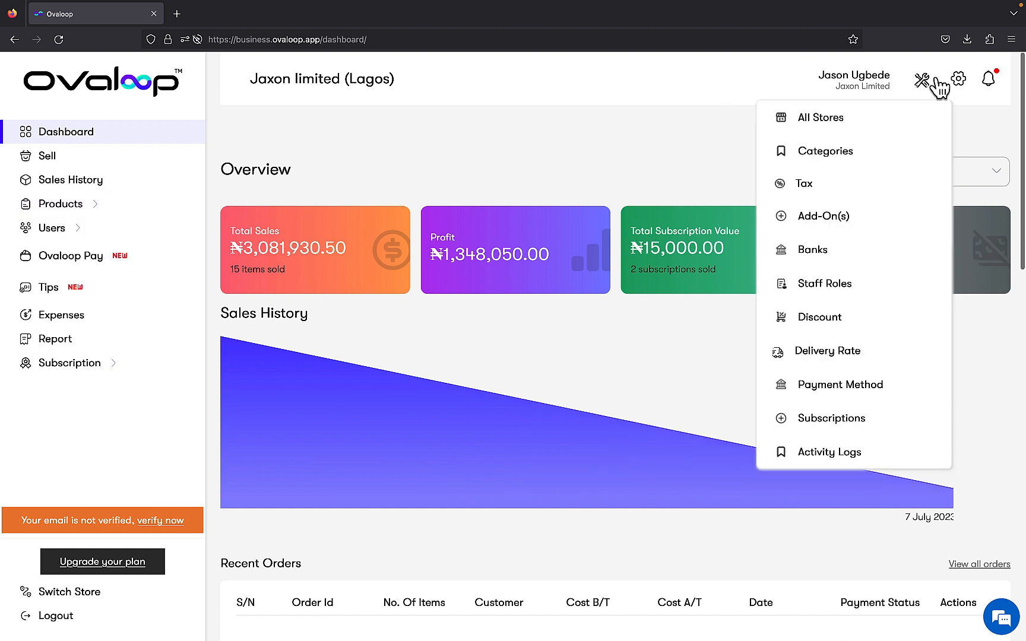
pyautogui.click(895, 182)
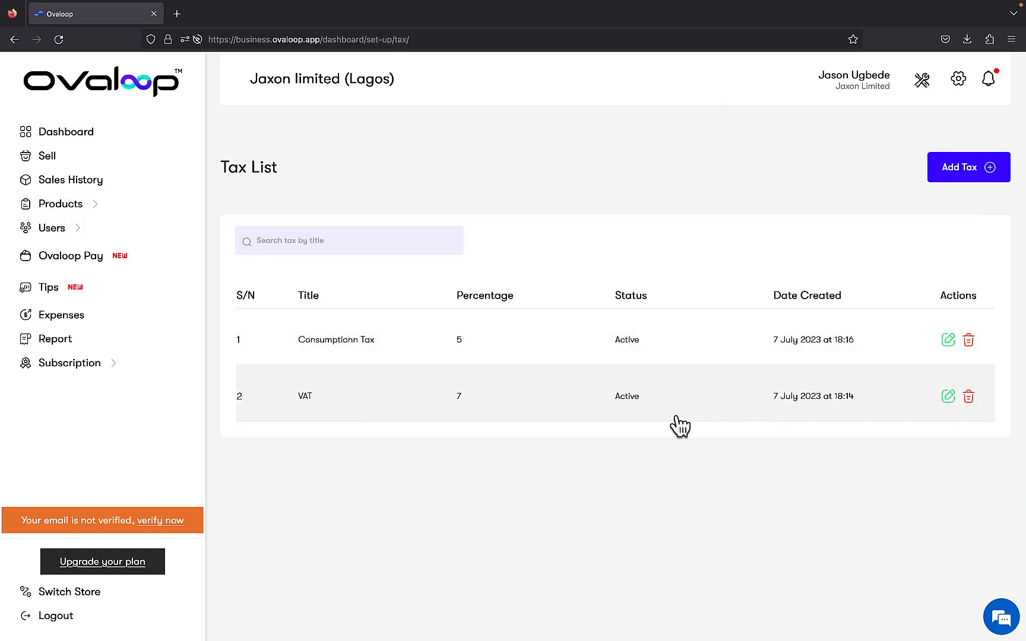
pyautogui.click(949, 397)
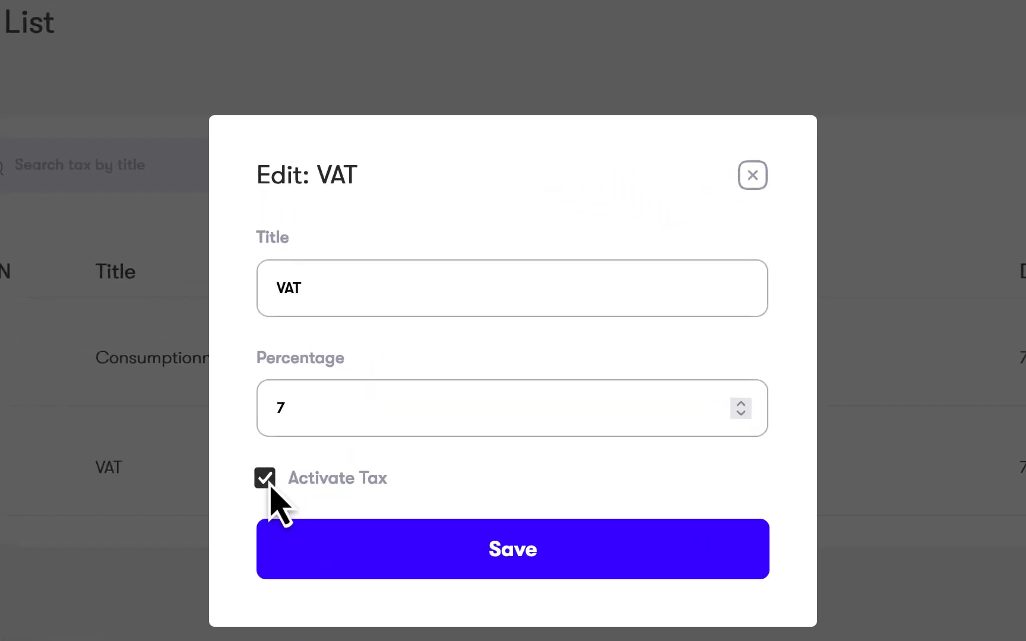
pyautogui.click(416, 558)
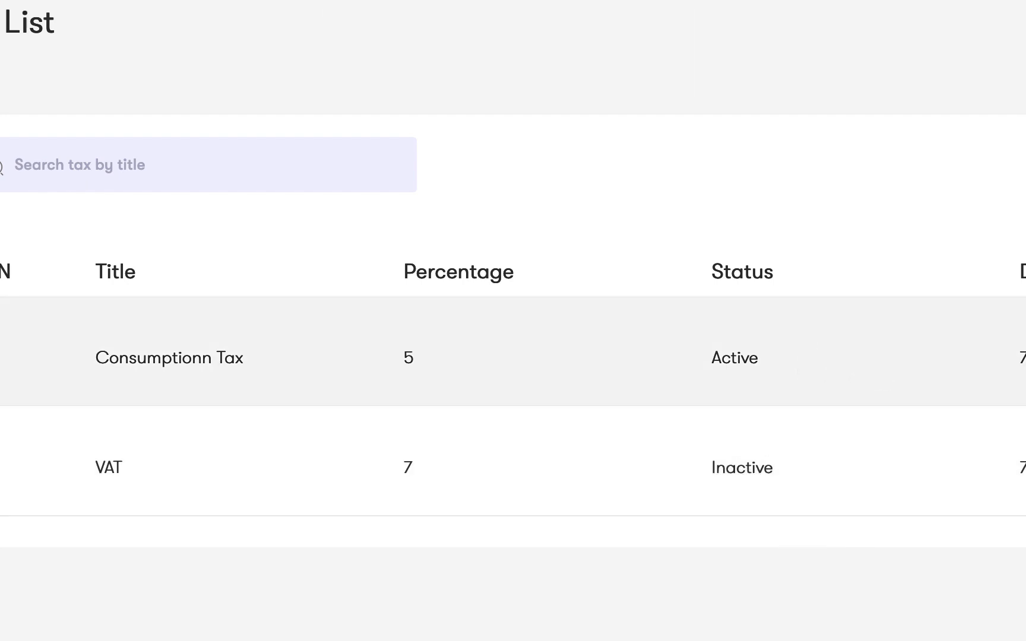
# Untick Activate Tax on the 5% Consumptionn Tax and save it as Inactive.
pyautogui.click(1022, 358)
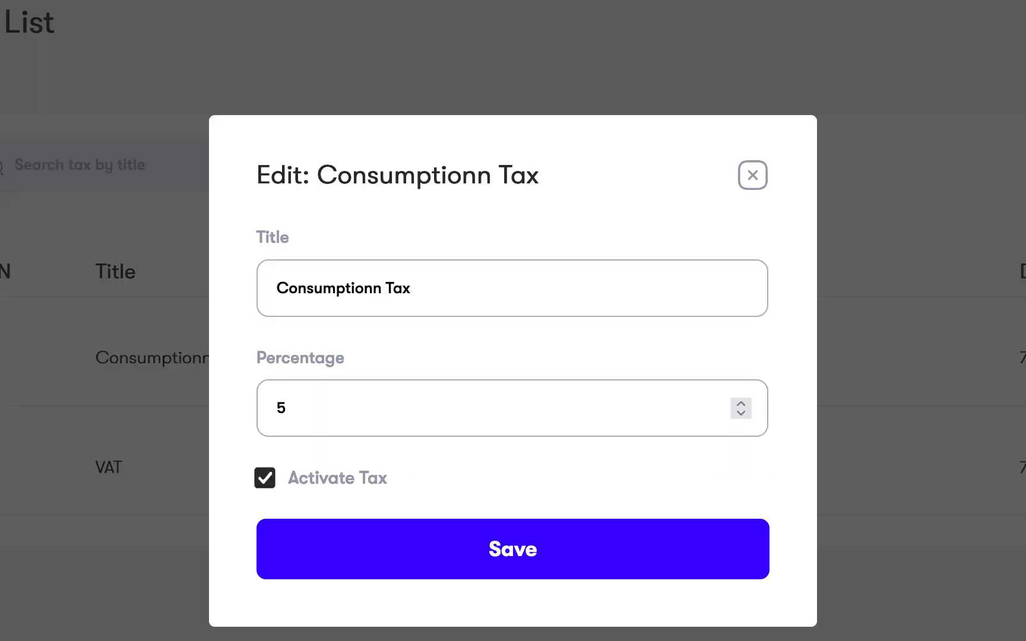
pyautogui.click(276, 486)
pyautogui.click(364, 561)
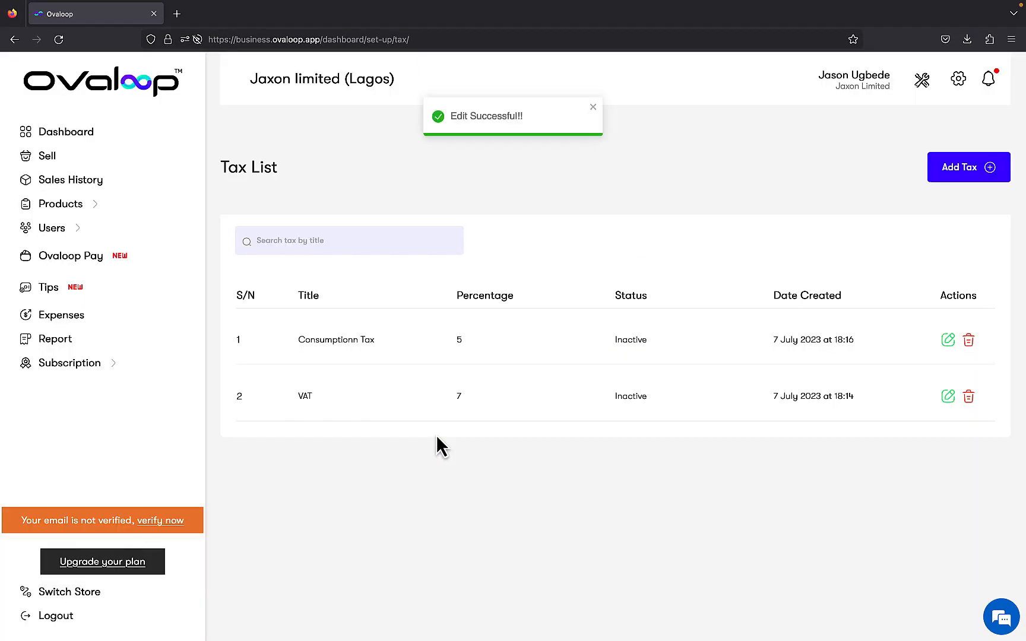
pyautogui.click(921, 84)
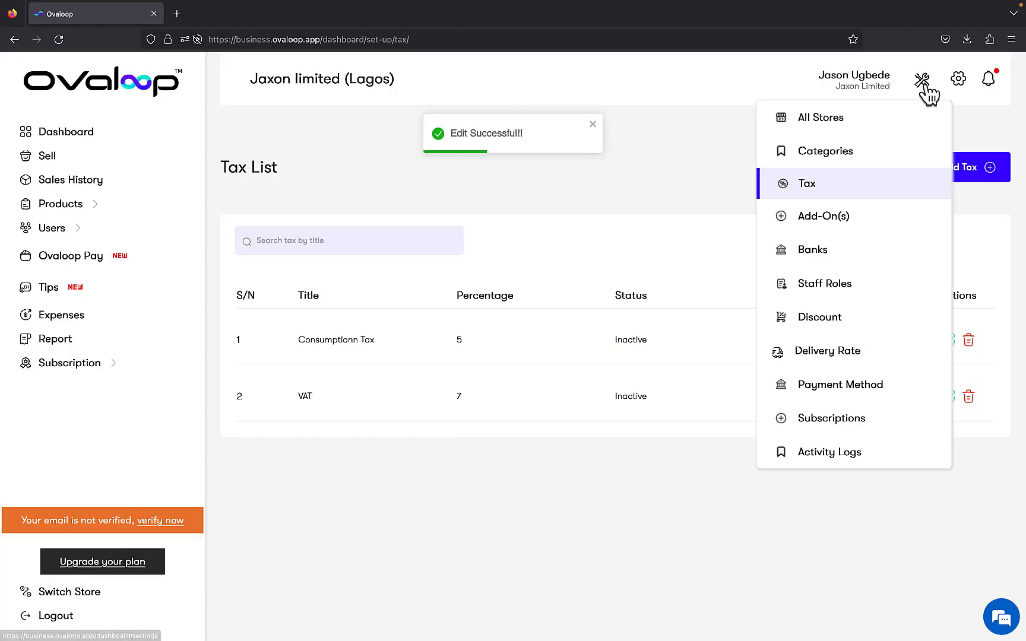
# Untick Activate Discount on the 5% Sallah sales discount and save it.
pyautogui.click(890, 326)
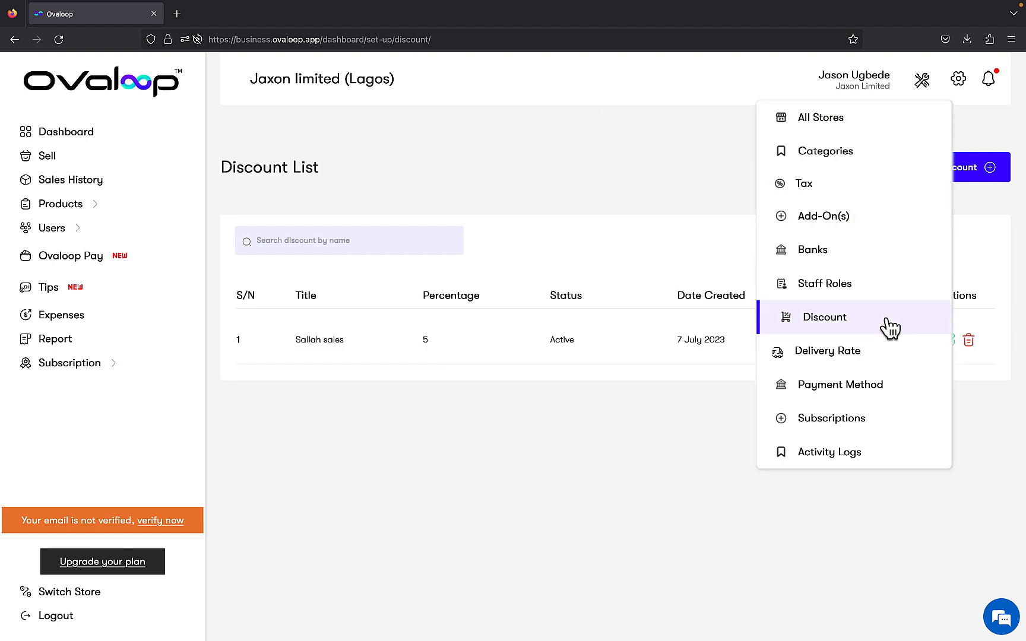
pyautogui.click(950, 340)
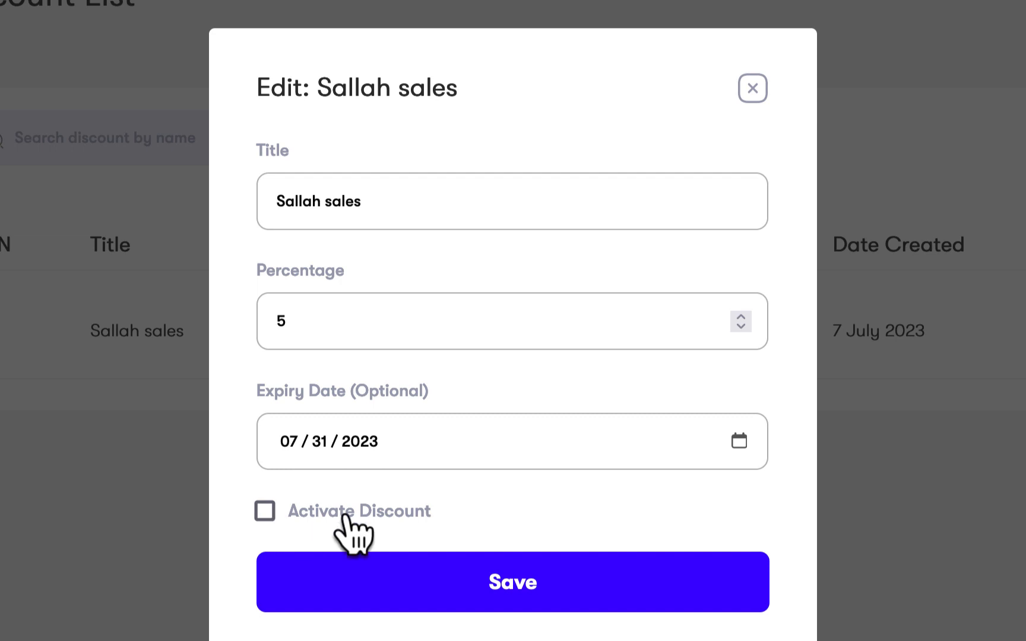
pyautogui.click(558, 587)
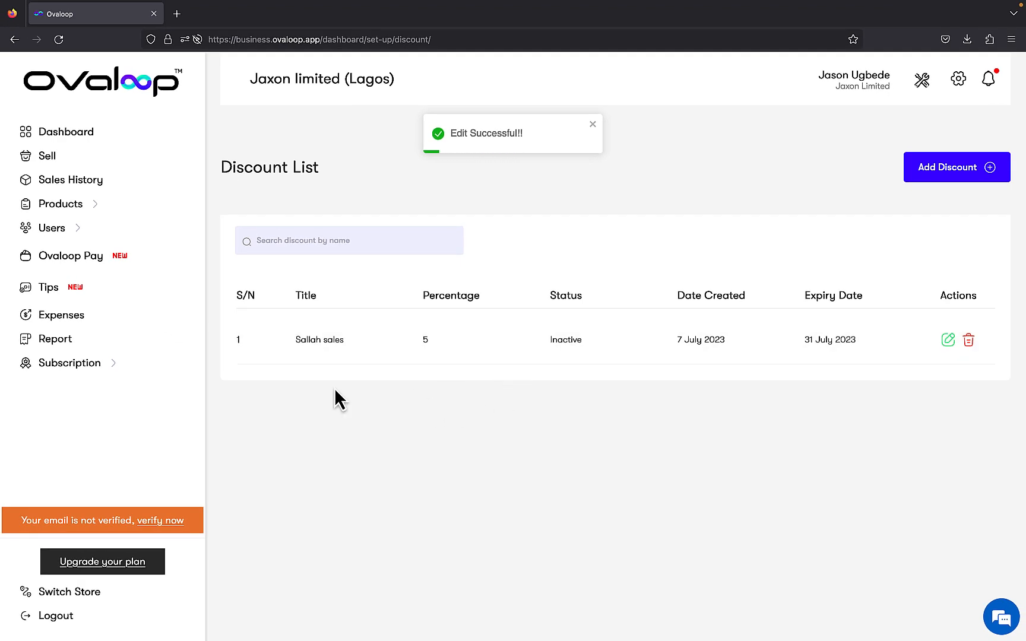
# Add one Trouser to the Sell cart, totalling ₦1,000.00 with no discount or tax.
pyautogui.click(80, 159)
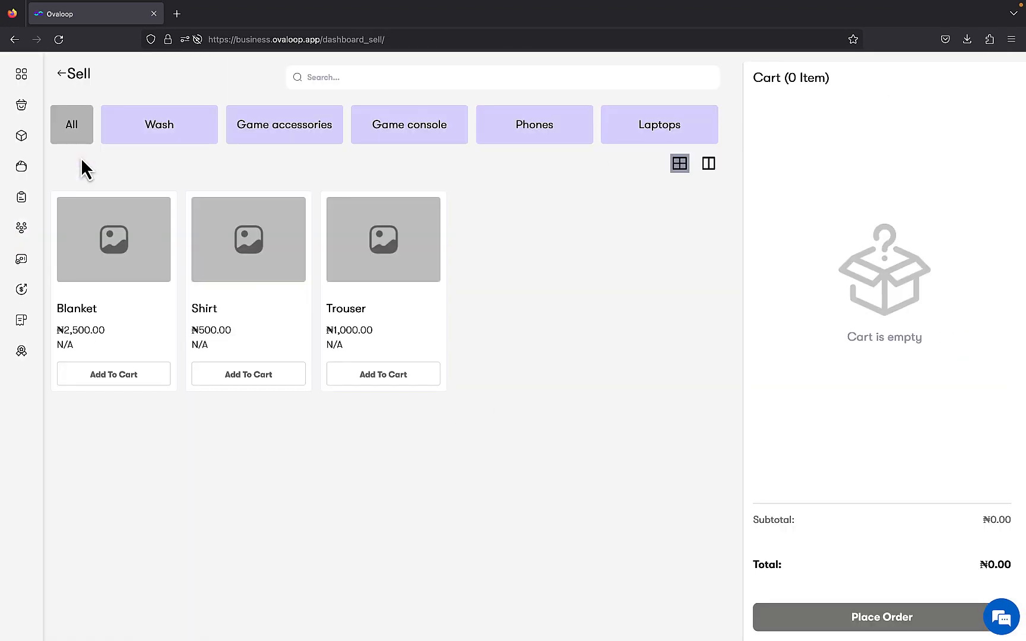
pyautogui.click(345, 375)
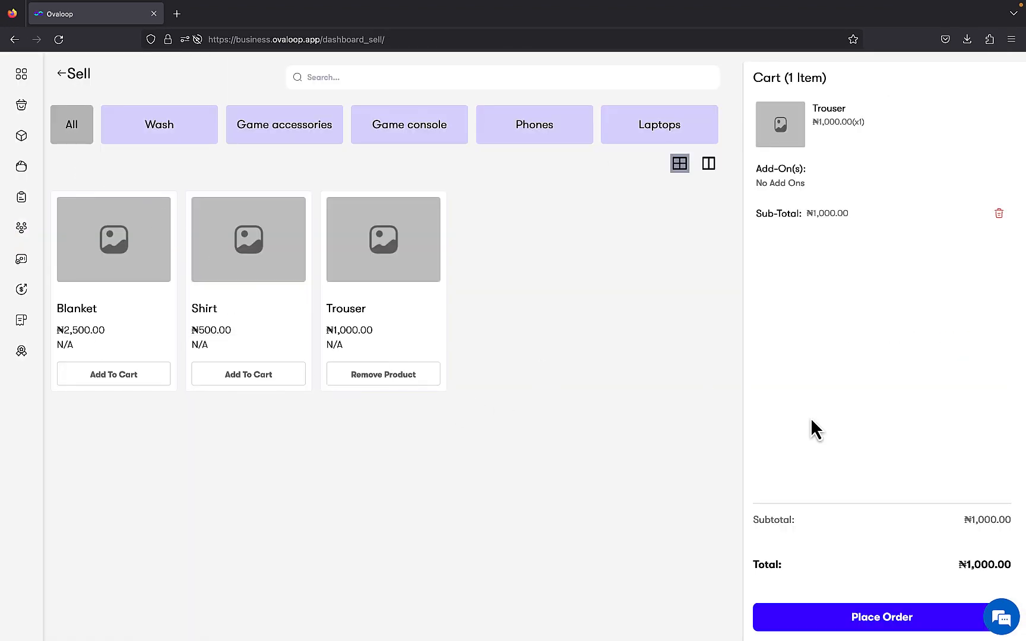